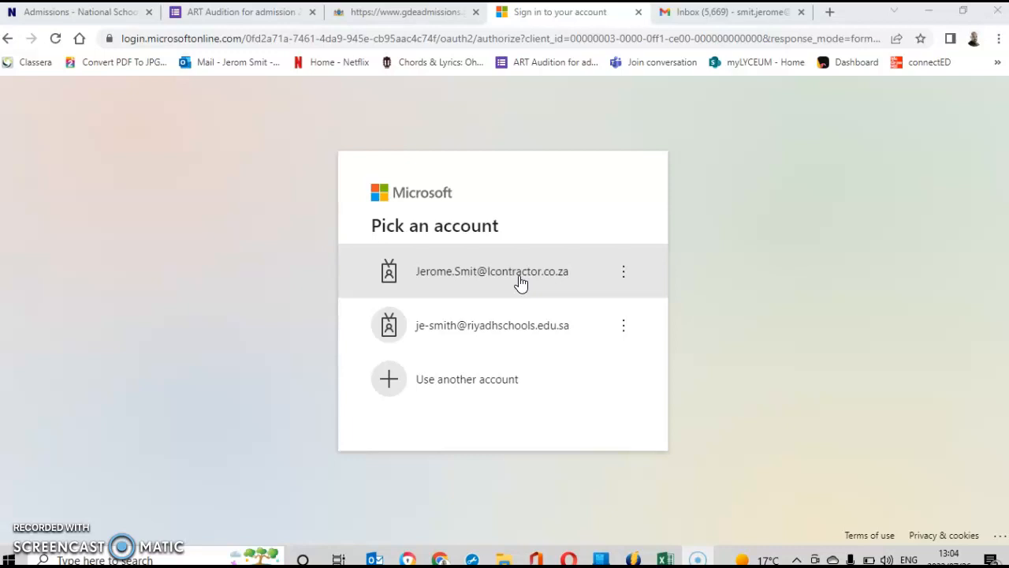
Sign in to Microsoft with the first listed work account using its saved password.
click(484, 280)
click(471, 276)
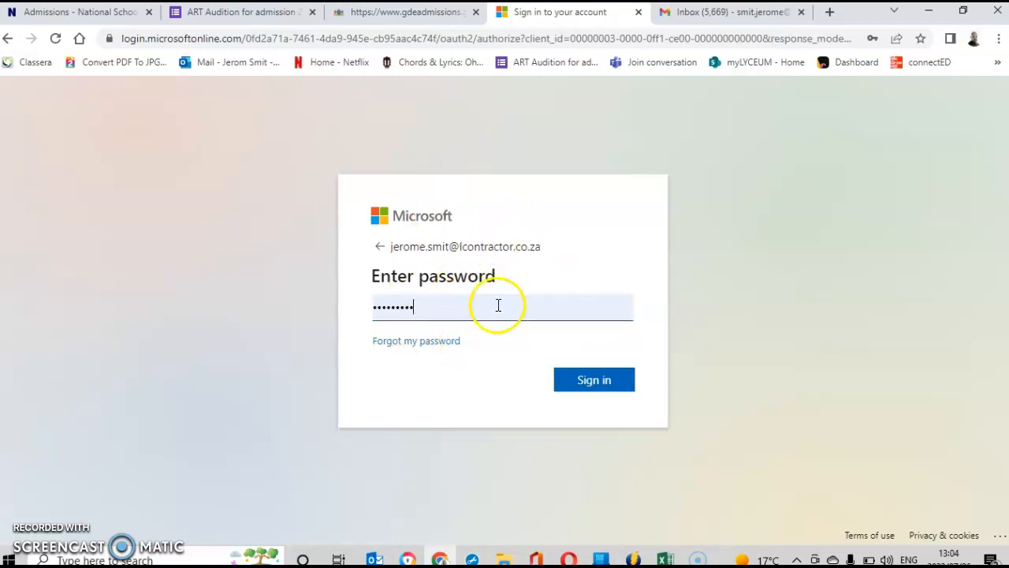
click(599, 382)
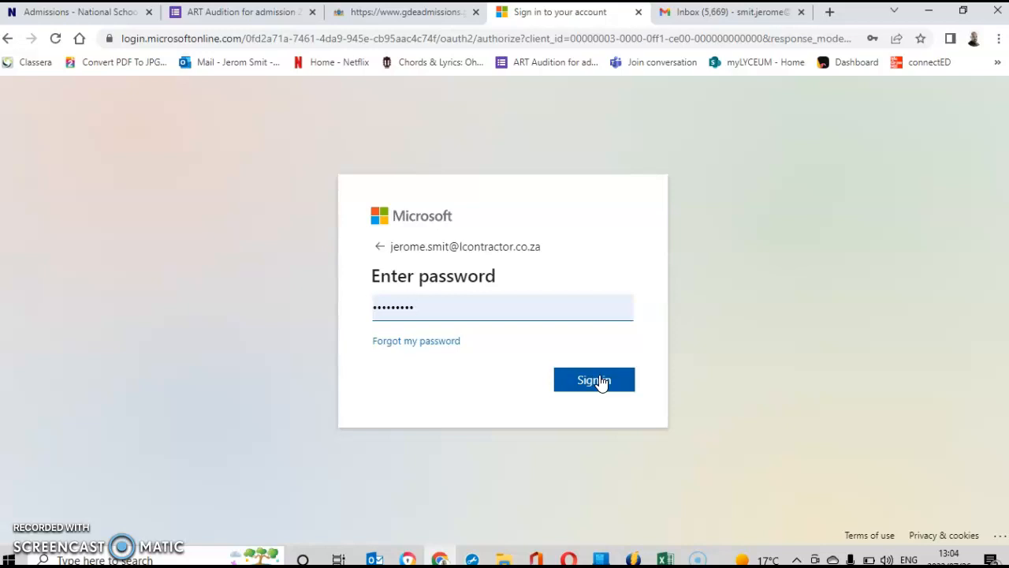
click(600, 381)
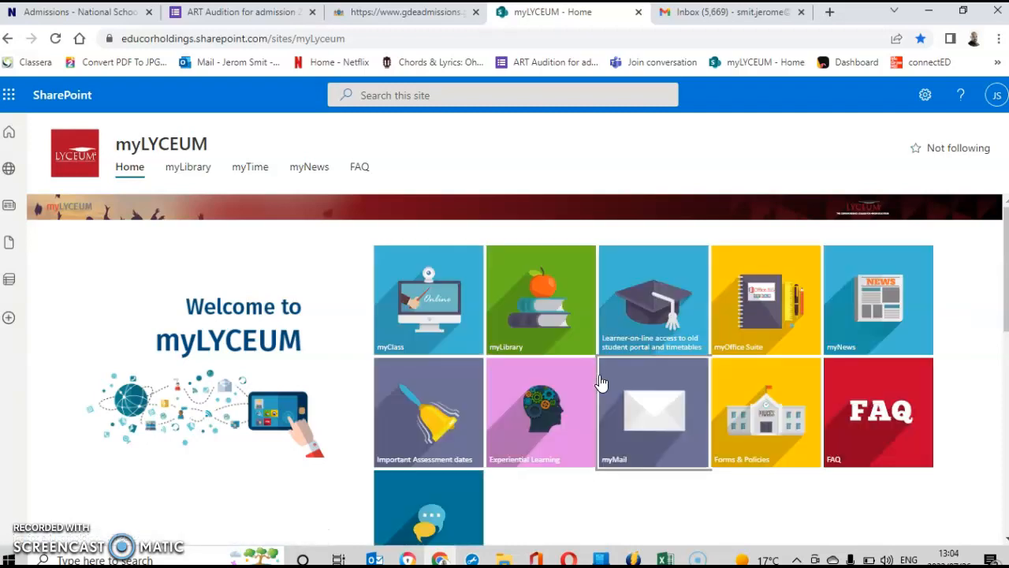
Open the myClass tile from the myLYCEUM home page in a new tab.
click(423, 304)
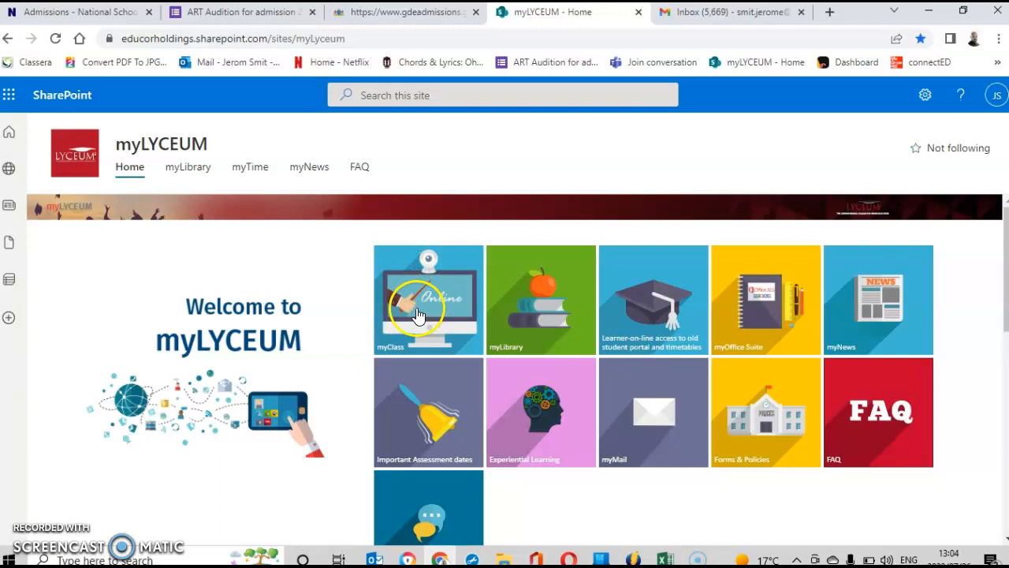
click(419, 311)
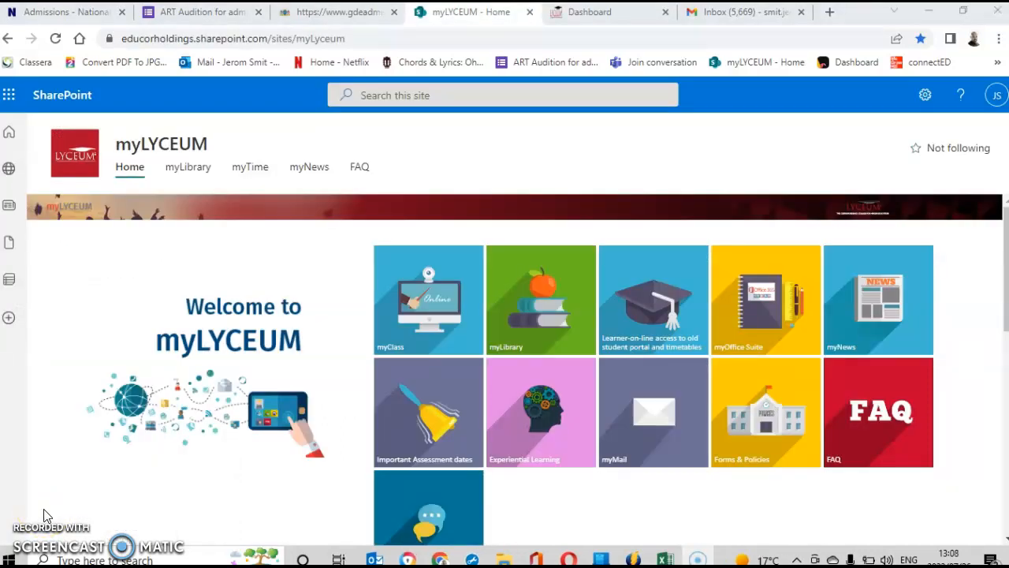
From the myClass dashboard, open course CON2426 and its Upload Your Unit Tasks Here assignment.
click(444, 319)
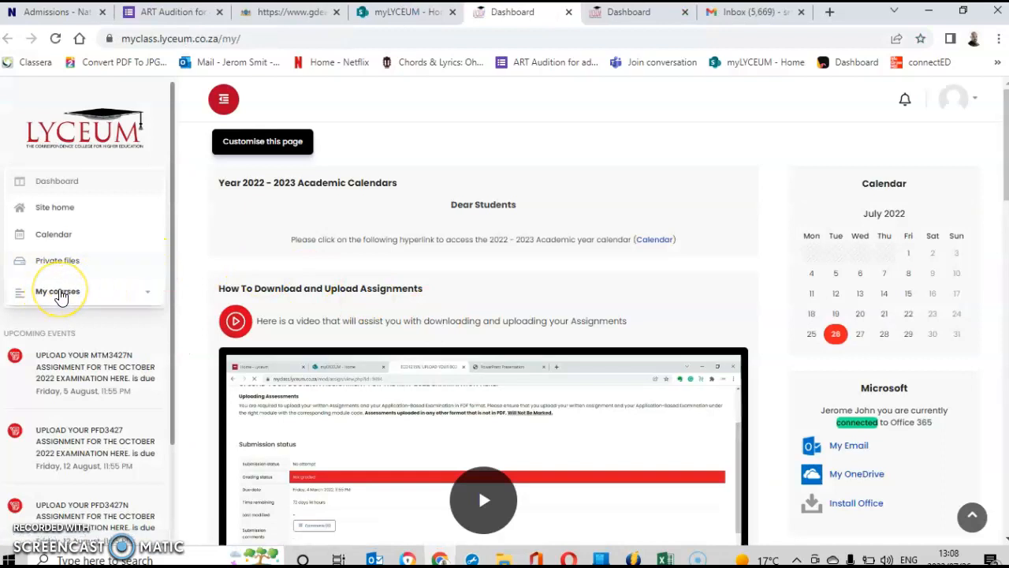
click(66, 293)
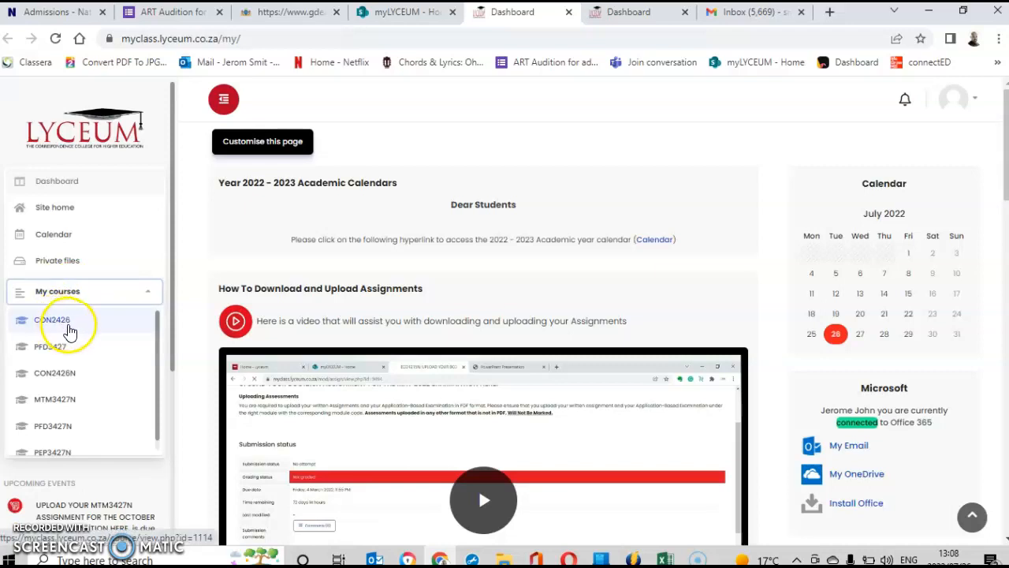
click(66, 323)
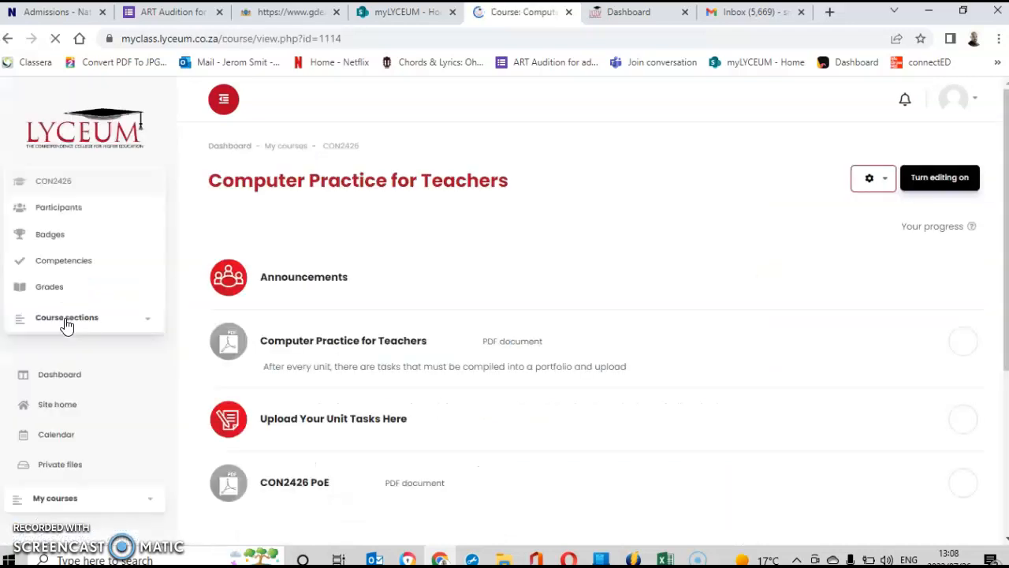
click(329, 424)
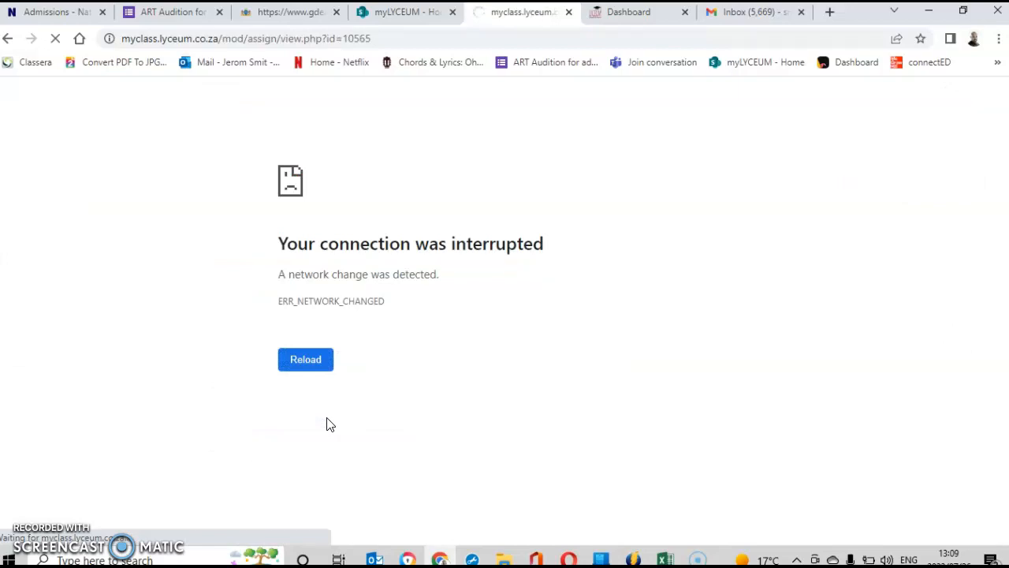
Reload the interrupted assignment page and open the grader on the first of 856 submissions.
click(304, 357)
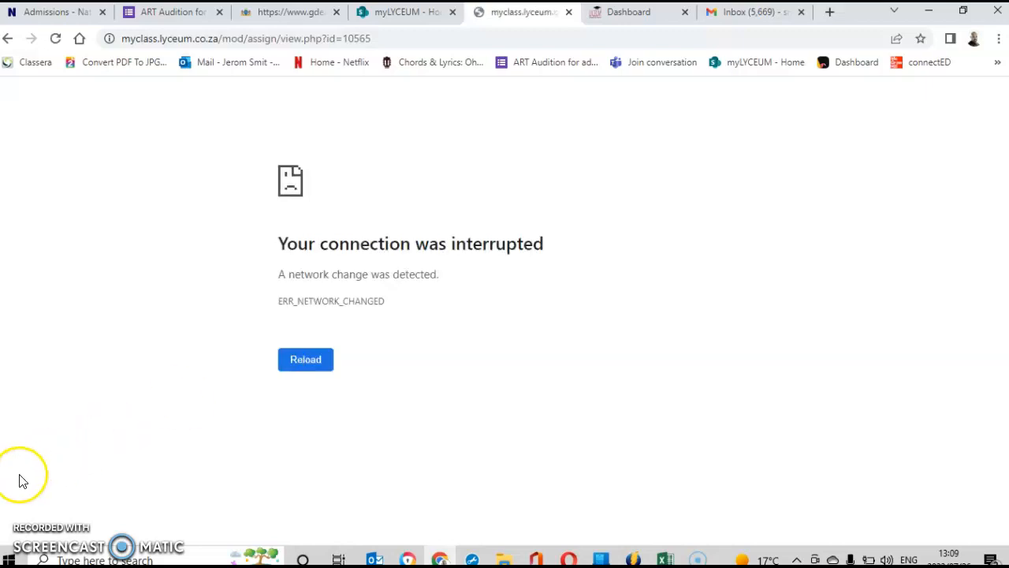
click(6, 561)
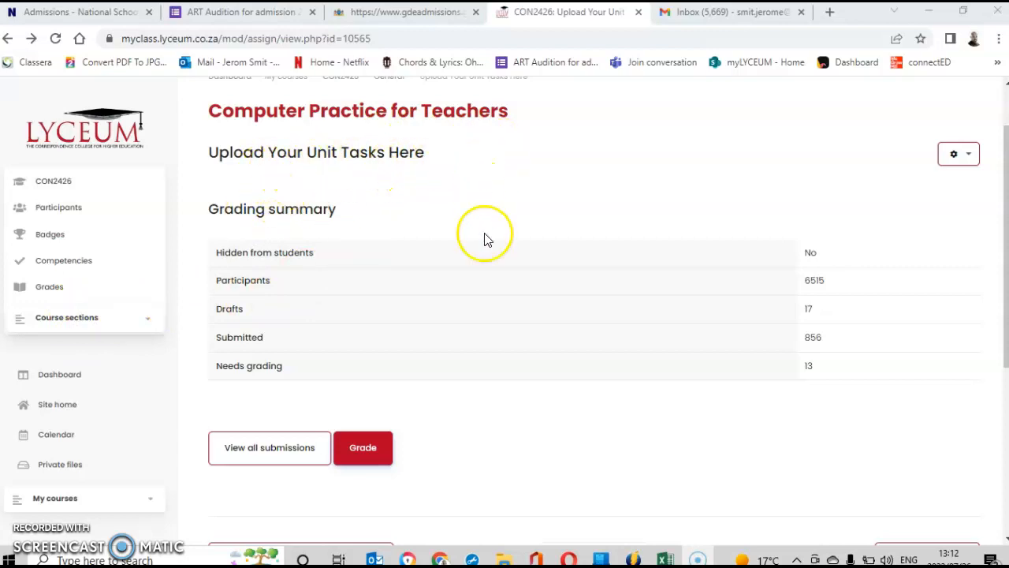
click(365, 447)
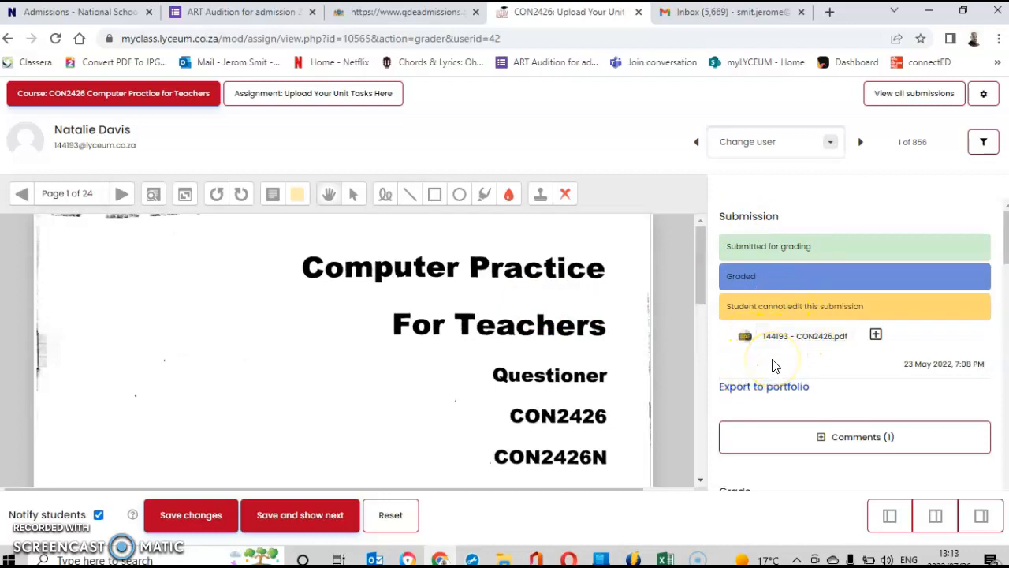
Show page 2 of the submission and scroll to the grade of 91 and activity feedback lines.
click(731, 365)
drag(695, 293, 700, 256)
click(122, 195)
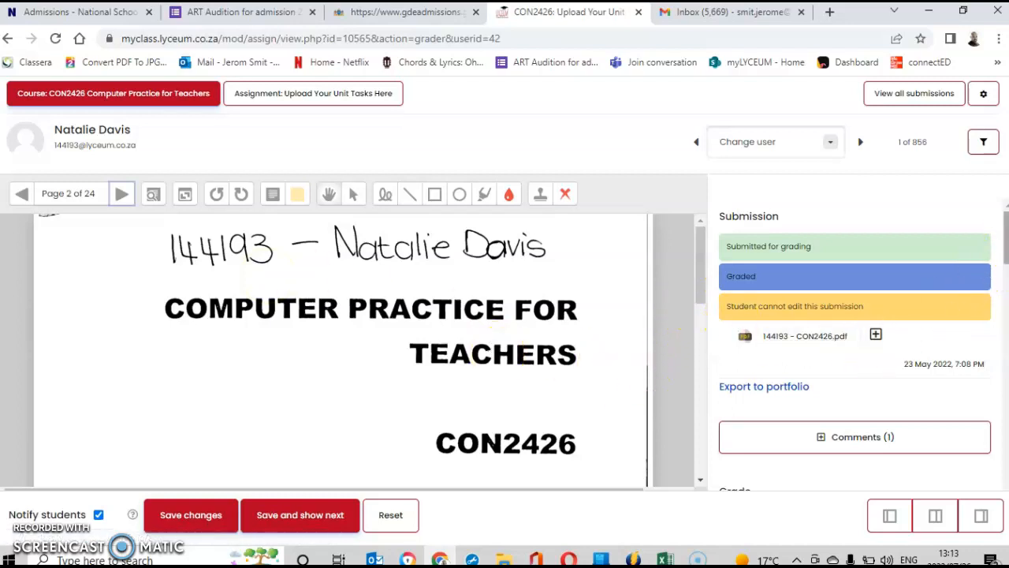
scroll(856, 346, down, 3)
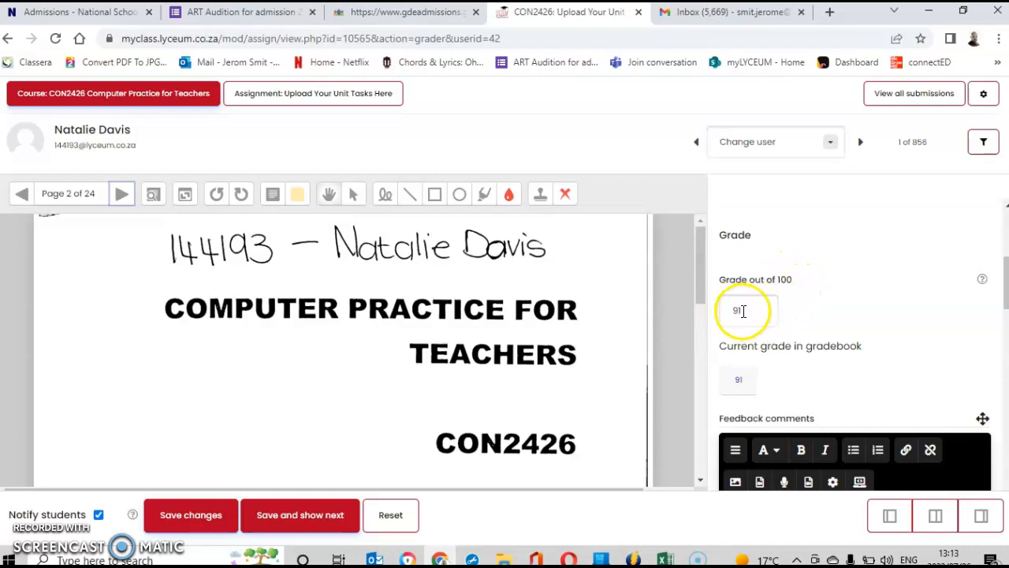
scroll(1006, 269, down, 1)
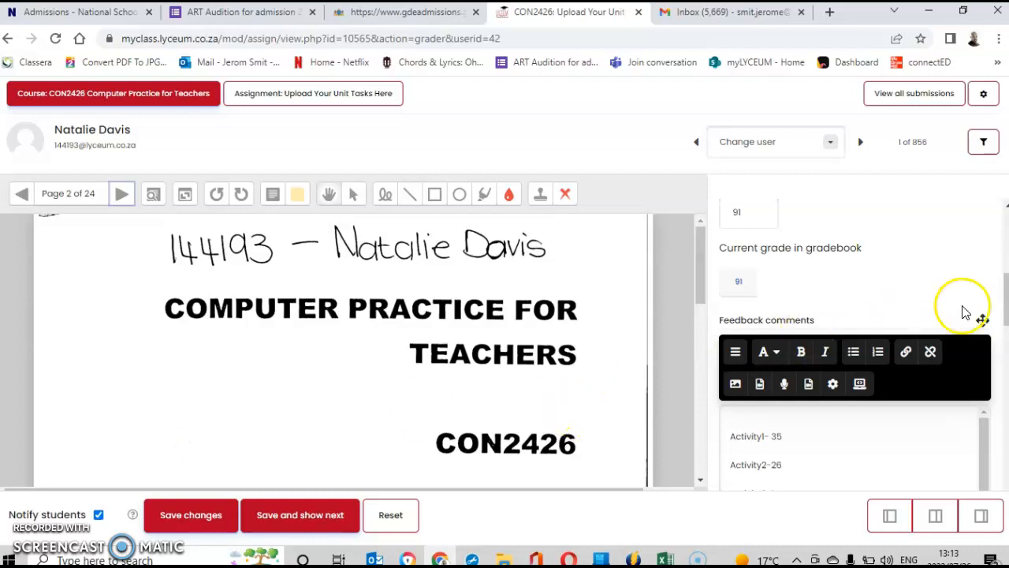
scroll(995, 281, down, 2)
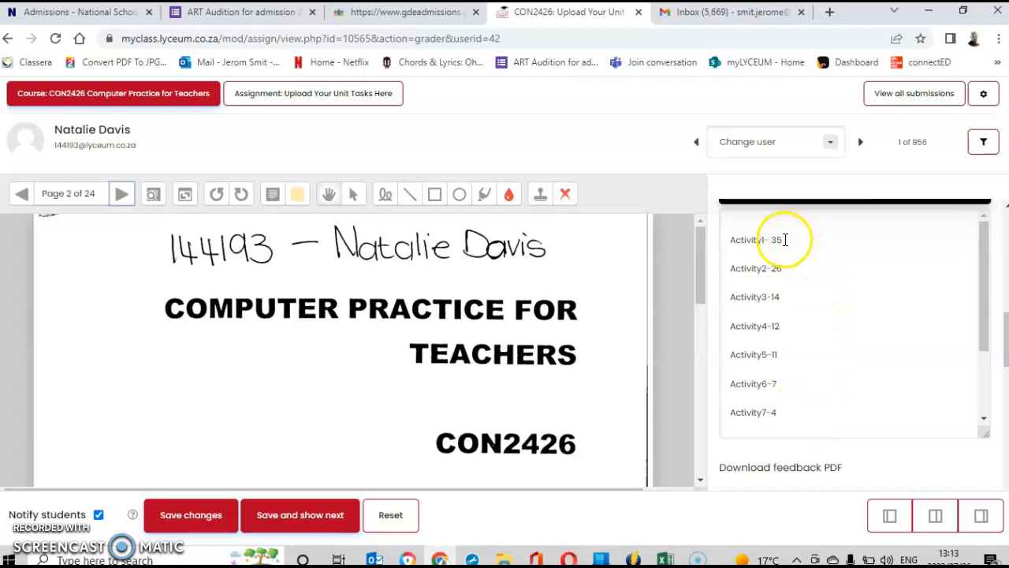
Append 'Markers Total - 91' and 'Moderators Total -' lines below Activity7-4 in the feedback comments.
click(781, 418)
key(Return)
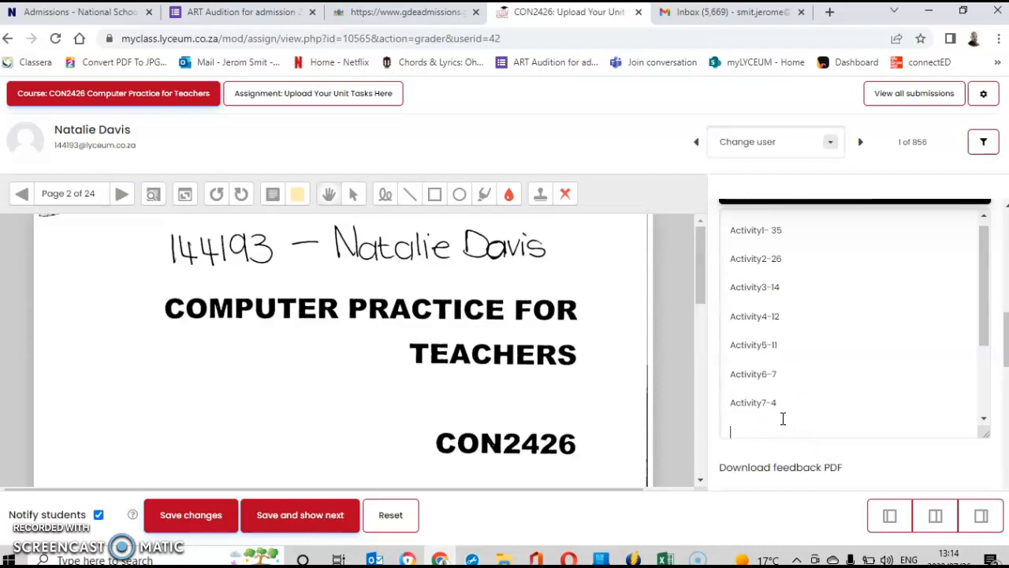
text(Markers Total - 91)
key(Return)
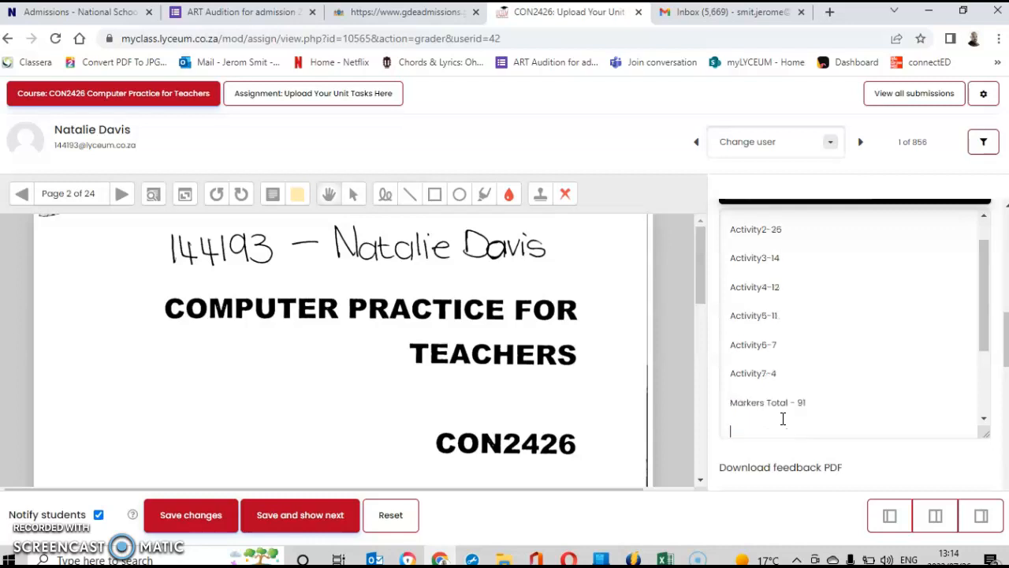
text(Mo)
text(der)
text(a)
text(t)
text(ers)
key(BackSpace)
key(BackSpace)
key(BackSpace)
key(BackSpace)
text(ors Total -)
key(Return)
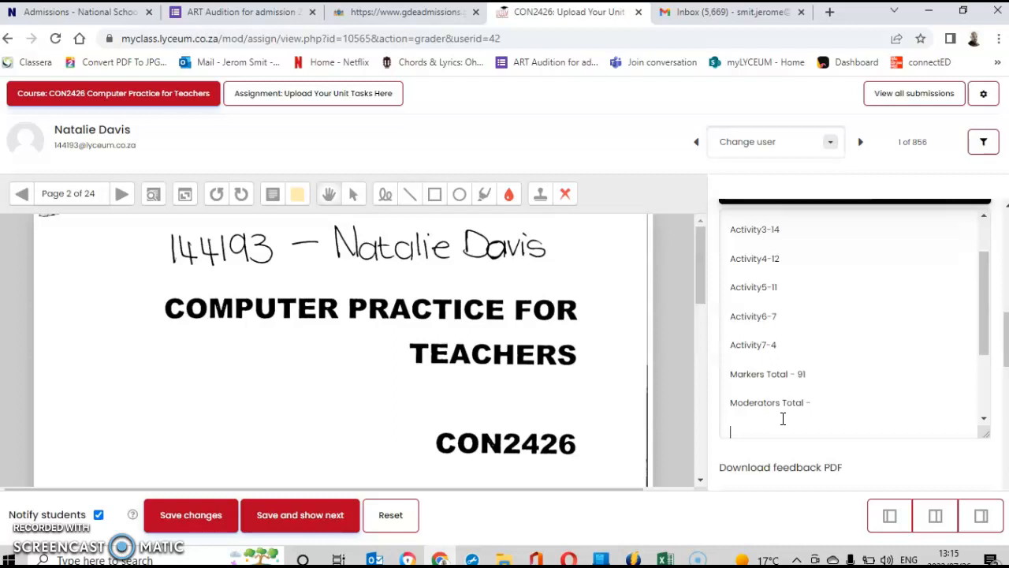
Download the student's feedback PDF, then open Con 2426 Rubric Auto from File Explorer's recent files.
drag(1008, 338, 1008, 376)
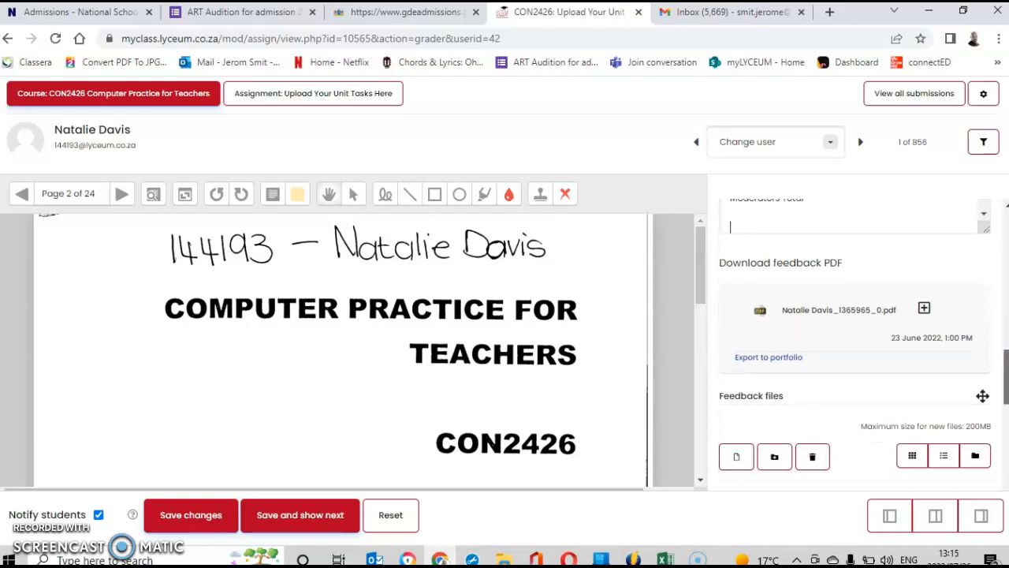
click(823, 313)
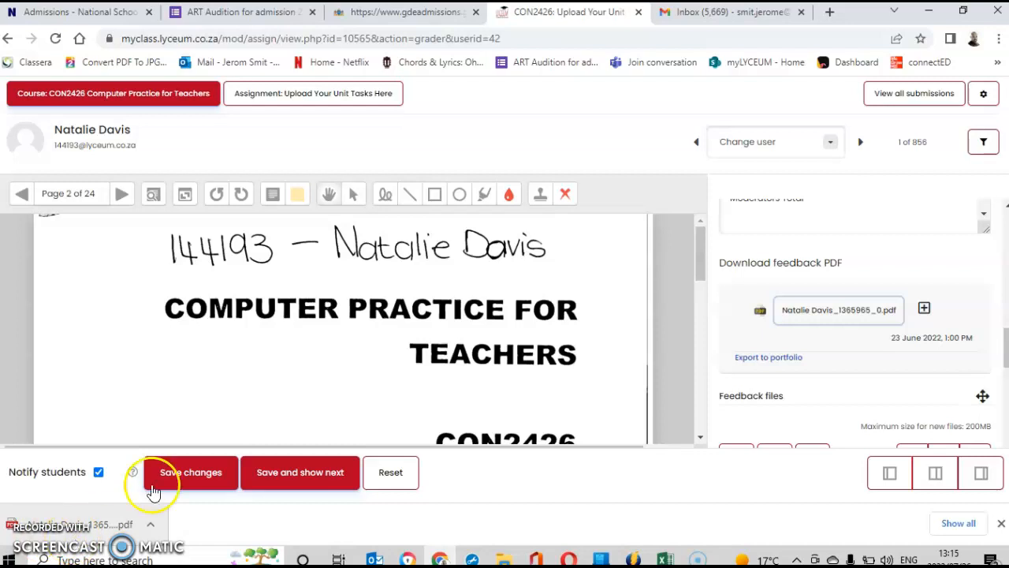
drag(1002, 341, 1005, 378)
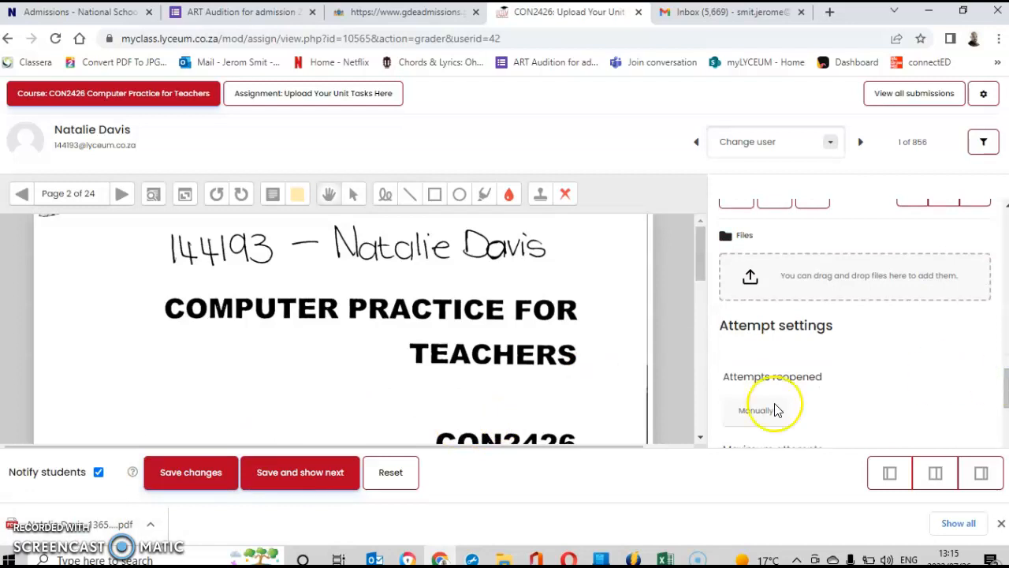
click(502, 559)
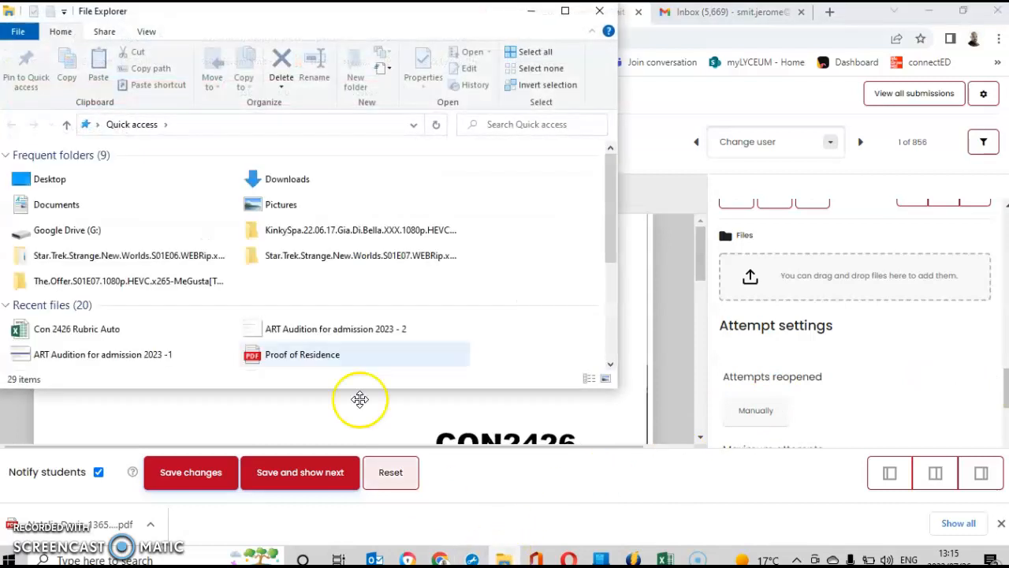
double_click(67, 330)
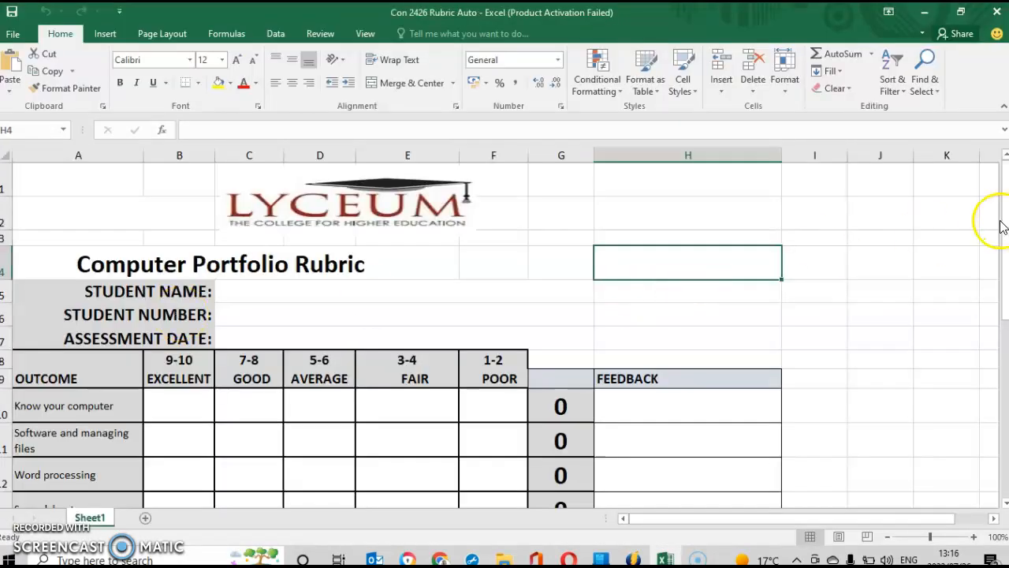
Enter 5 in D10 under AVERAGE for Know your computer and check the TOTAL reads 5.
drag(1007, 226, 1006, 230)
mouse_move(1007, 341)
mouse_down()
mouse_move(1006, 324)
mouse_move(1007, 338)
mouse_up()
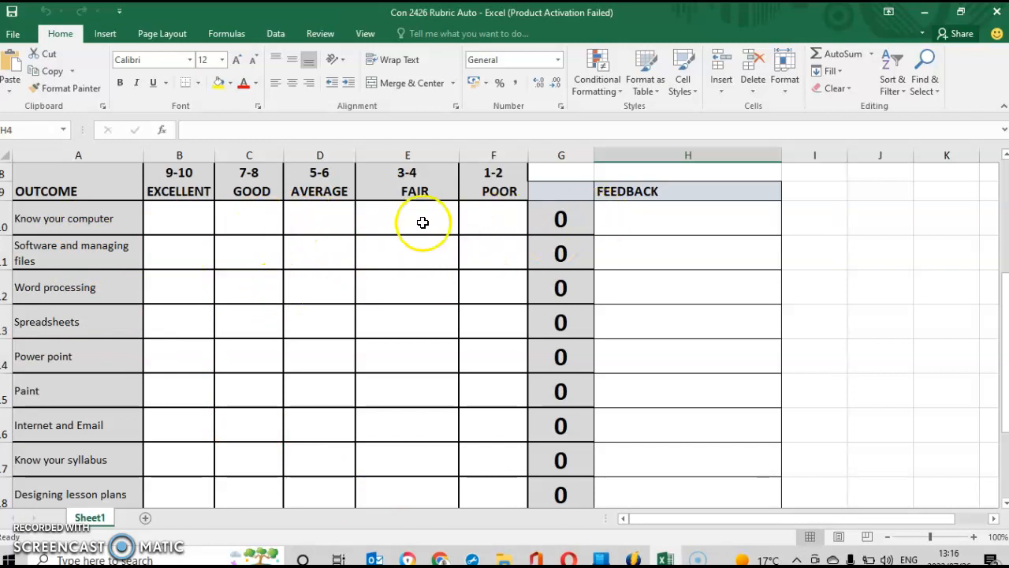
click(313, 220)
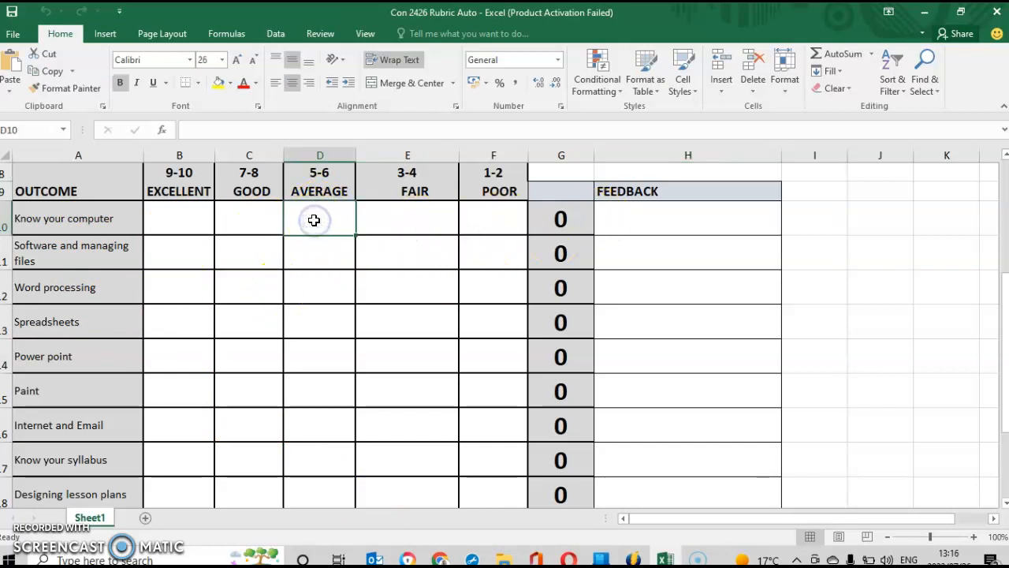
text(5)
click(298, 254)
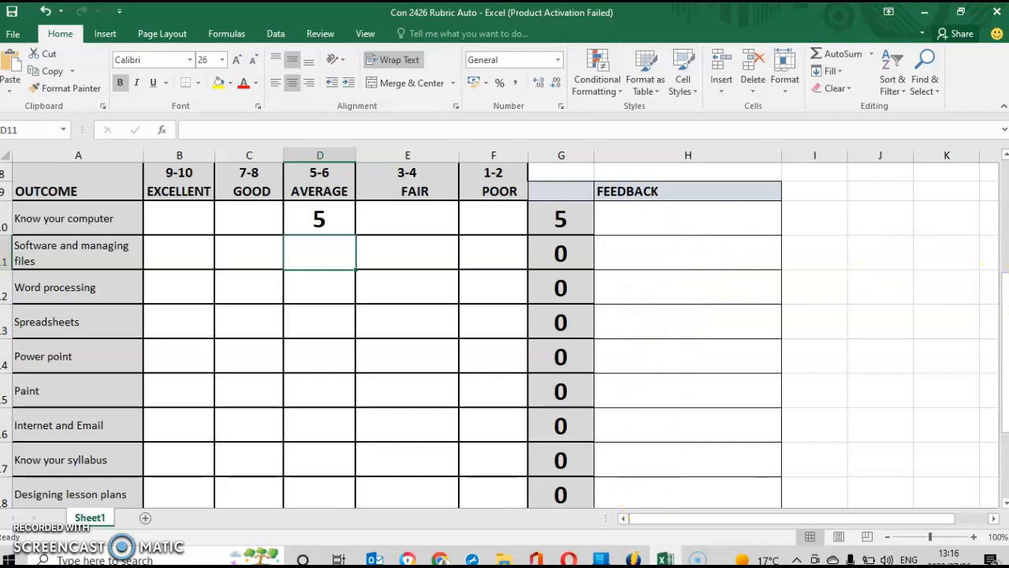
drag(1004, 292, 1004, 297)
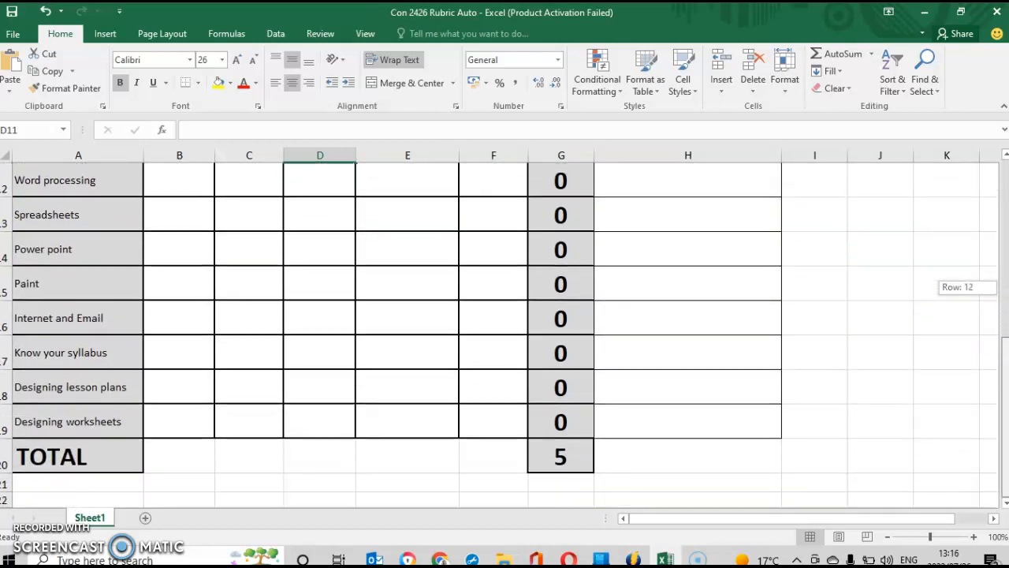
drag(1005, 410, 1005, 252)
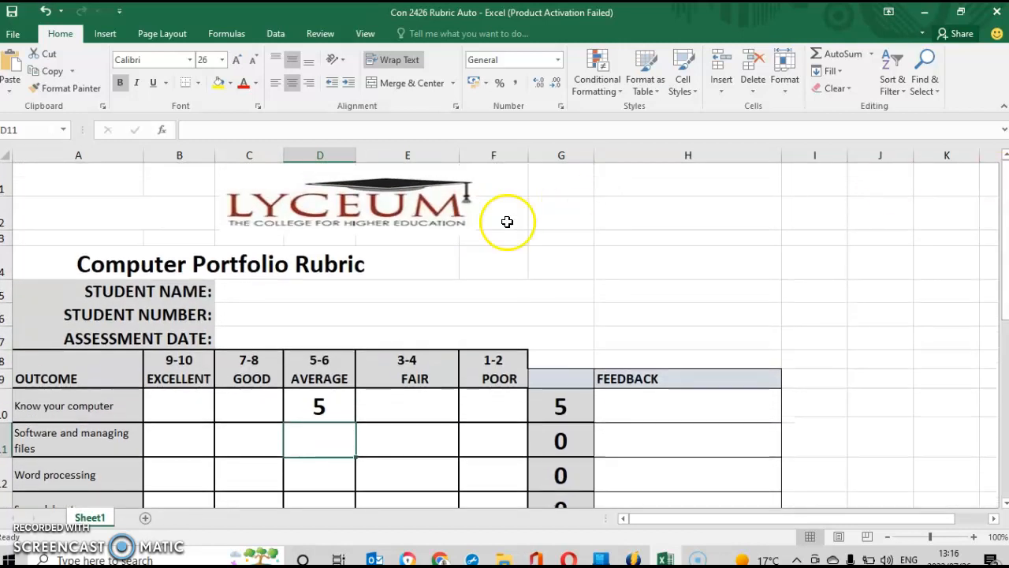
Enter the student's name in the rubric's name field, checking it against the grader.
click(242, 293)
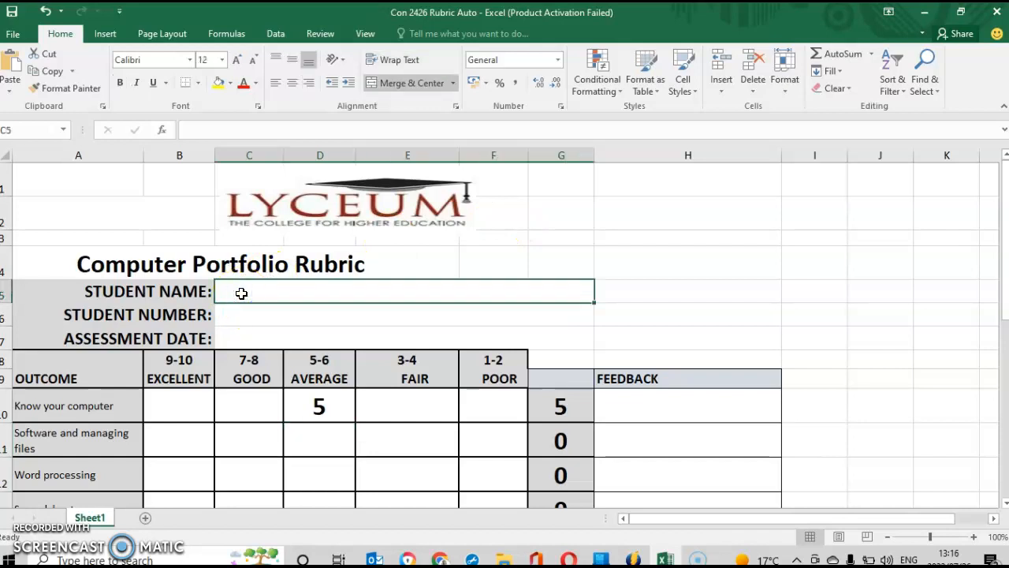
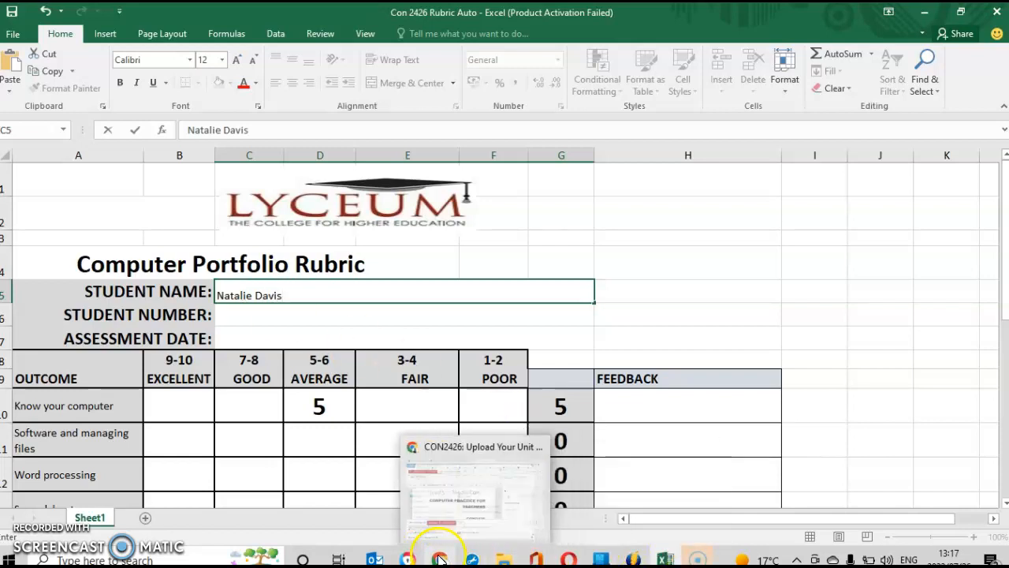
click(440, 558)
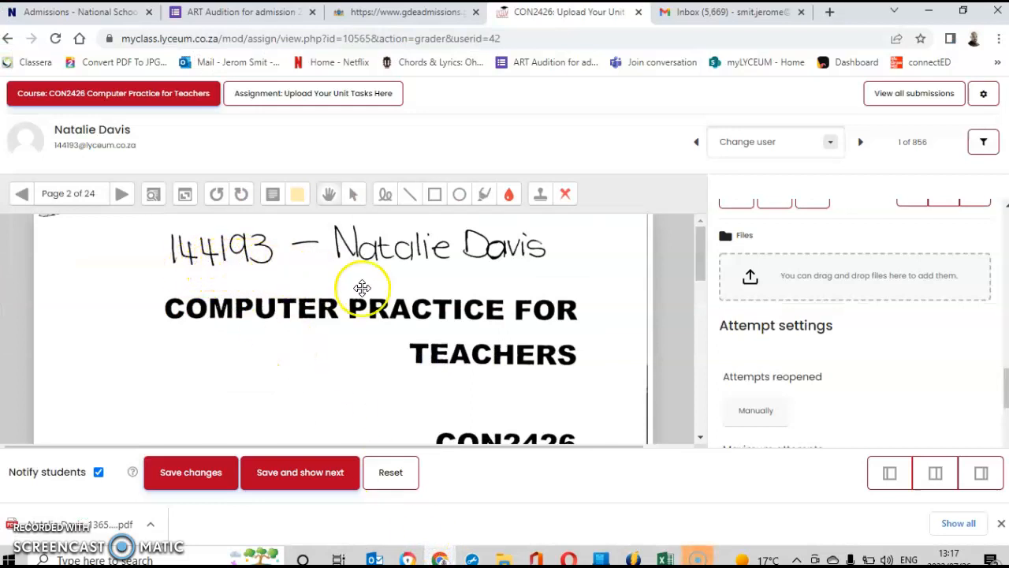
click(928, 12)
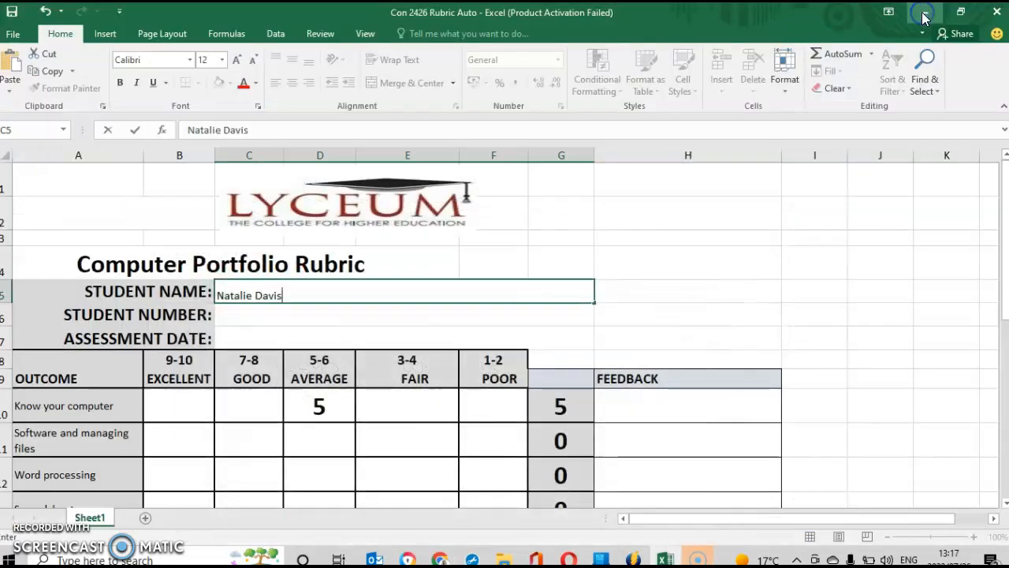
Enter the student number in the rubric and return to the Moodle grader in Chrome.
click(232, 314)
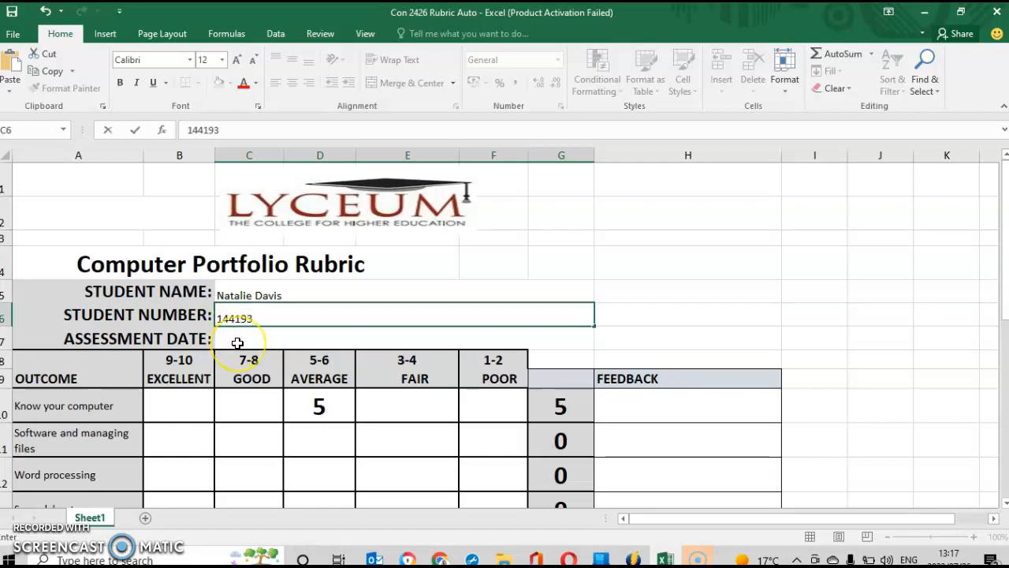
click(237, 342)
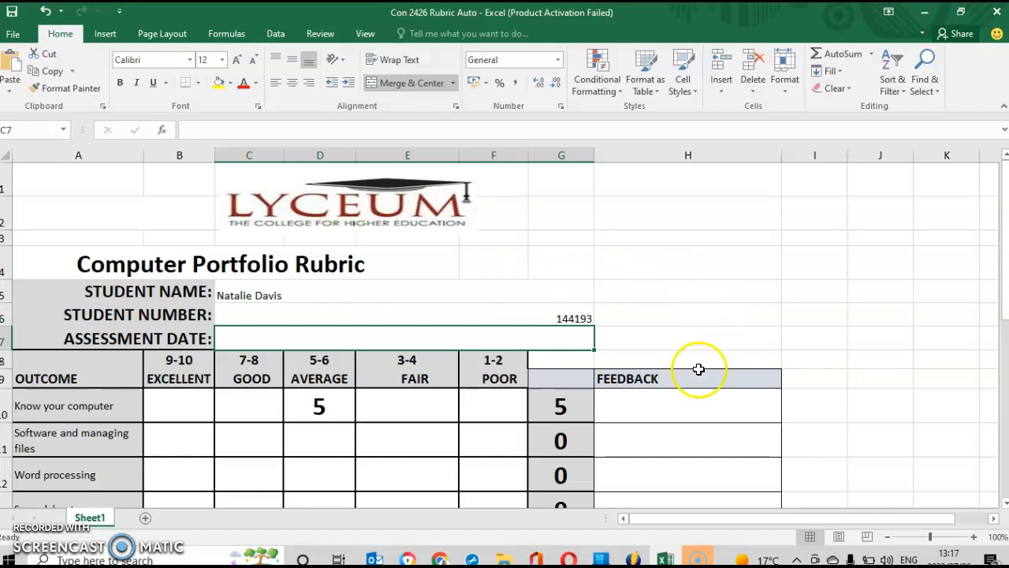
click(440, 559)
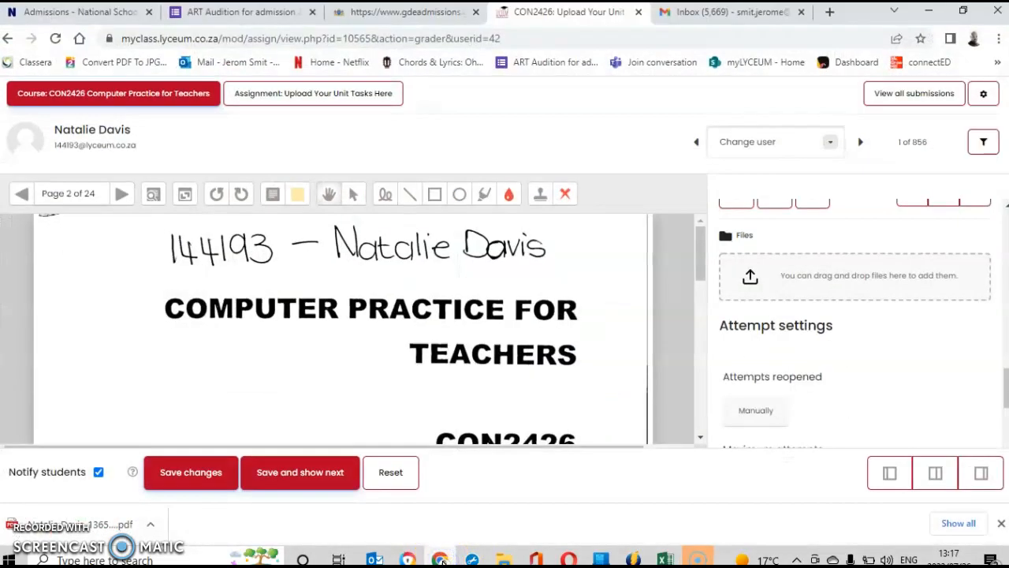
Page through the submitted PDF from page 3 to page 10 of 24.
drag(698, 260, 693, 214)
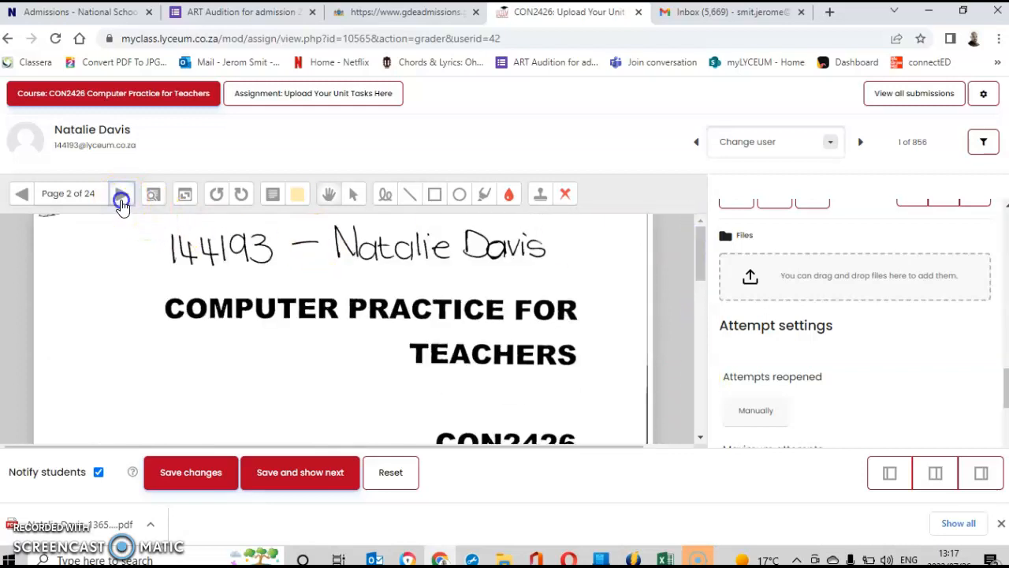
click(122, 196)
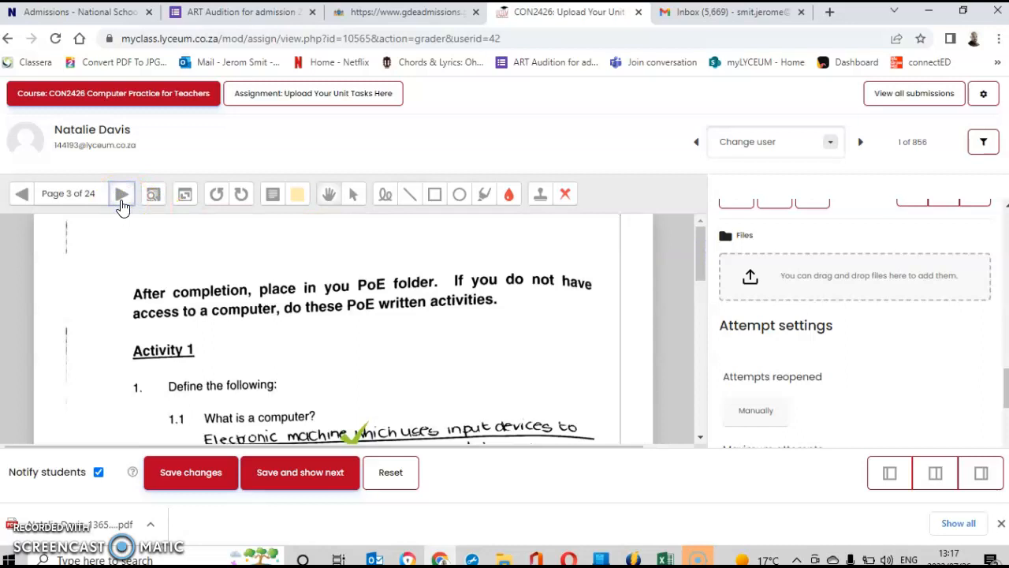
drag(699, 260, 687, 234)
click(129, 196)
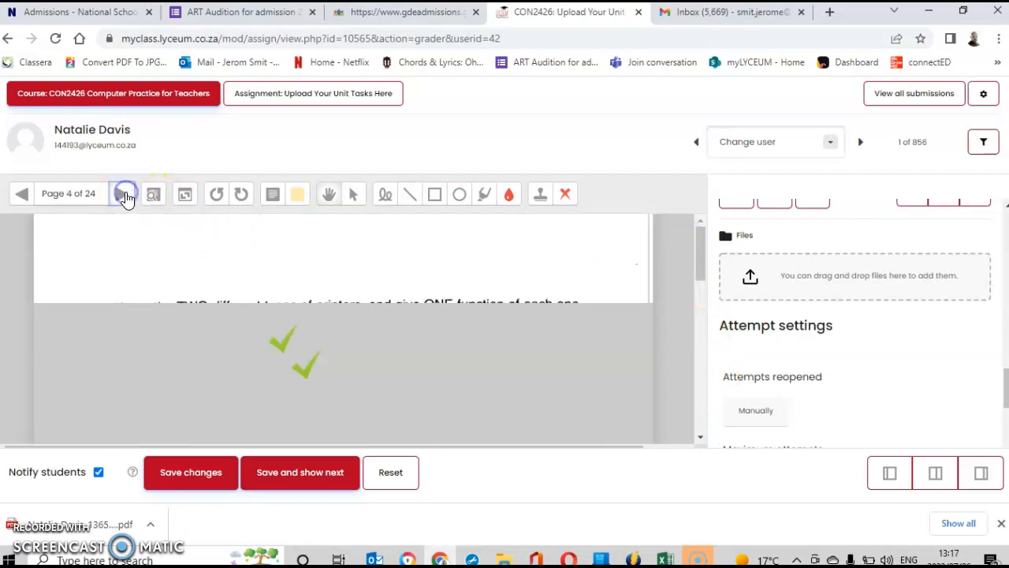
click(126, 196)
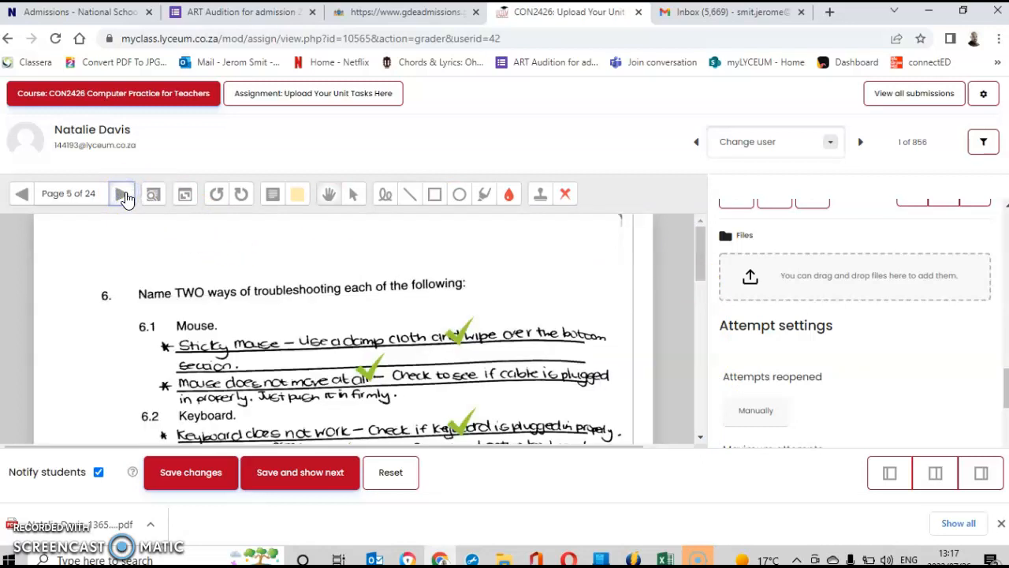
click(126, 196)
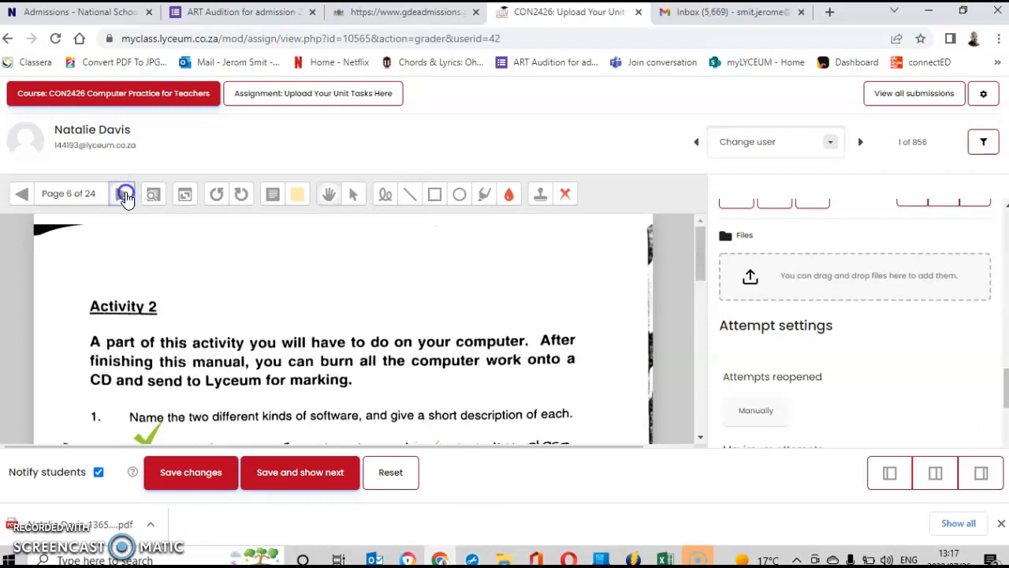
click(126, 196)
click(127, 196)
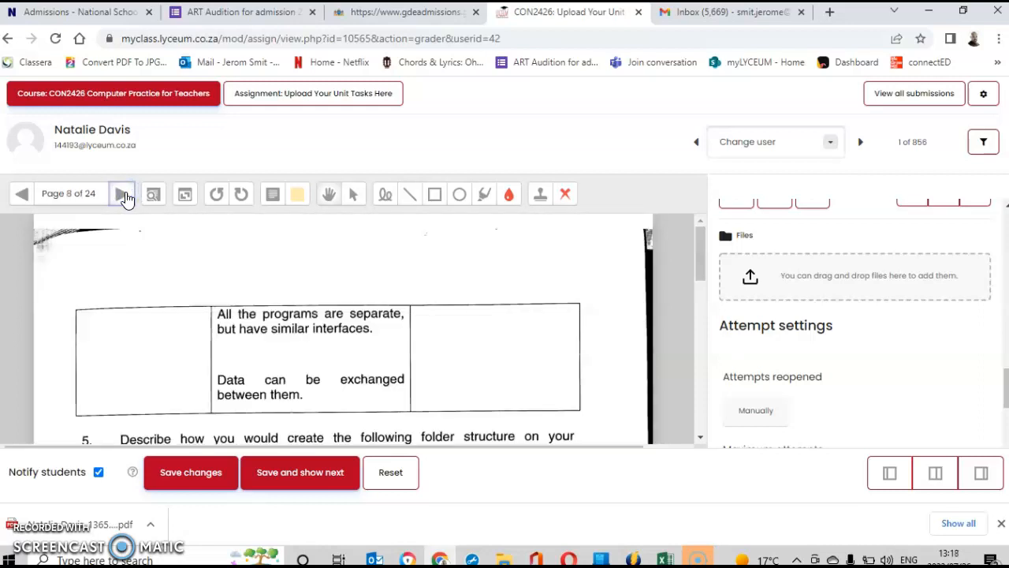
click(123, 196)
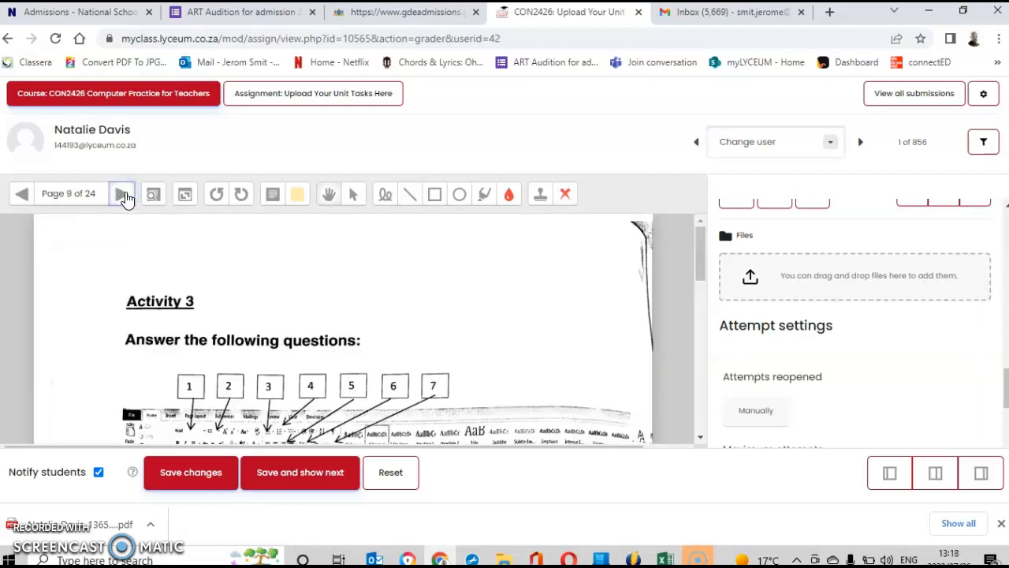
click(124, 196)
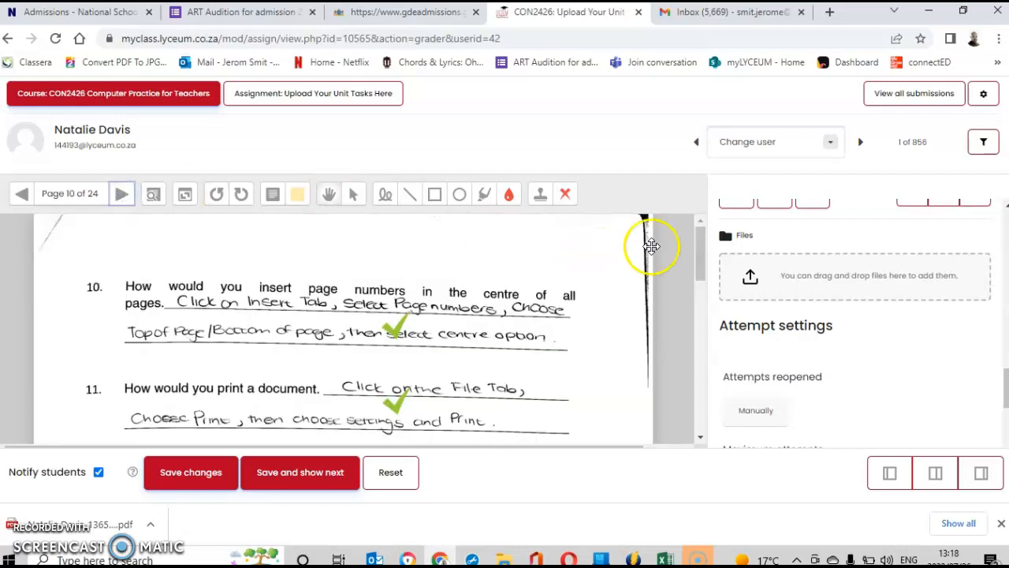
mouse_move(701, 247)
mouse_down()
mouse_move(709, 372)
mouse_move(699, 245)
mouse_up()
Page back through the submission to page 6 with Activity 2.
click(22, 197)
click(22, 197)
click(22, 197)
click(22, 197)
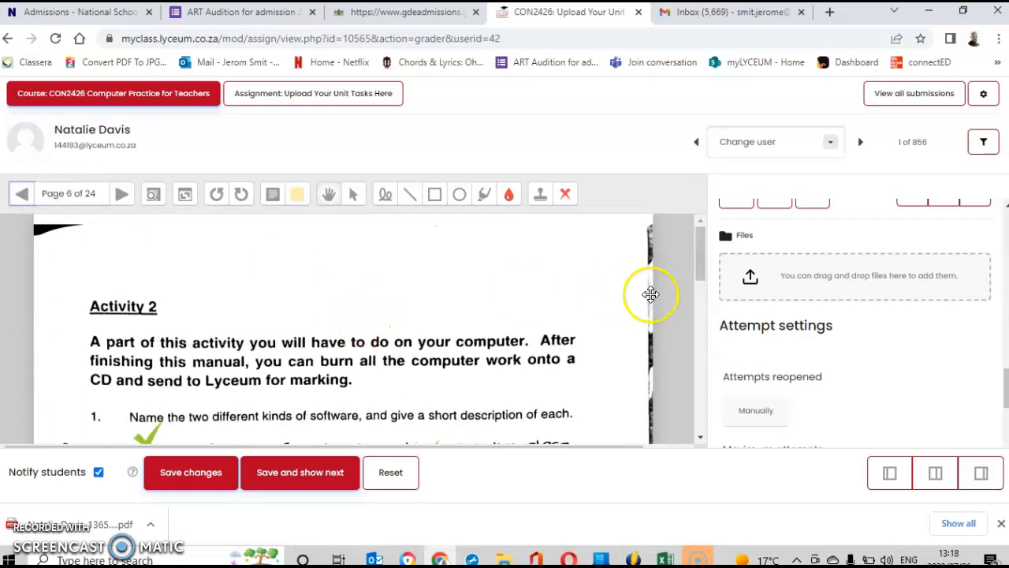
drag(700, 251, 713, 424)
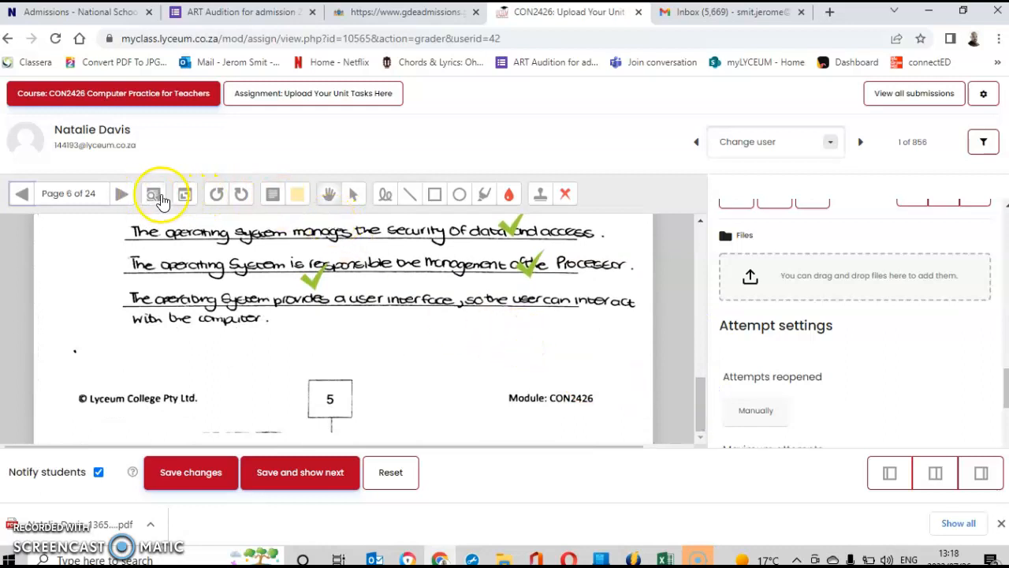
Stamp smileys on page 6 below the answers and near the footer, then advance to page 7.
click(543, 195)
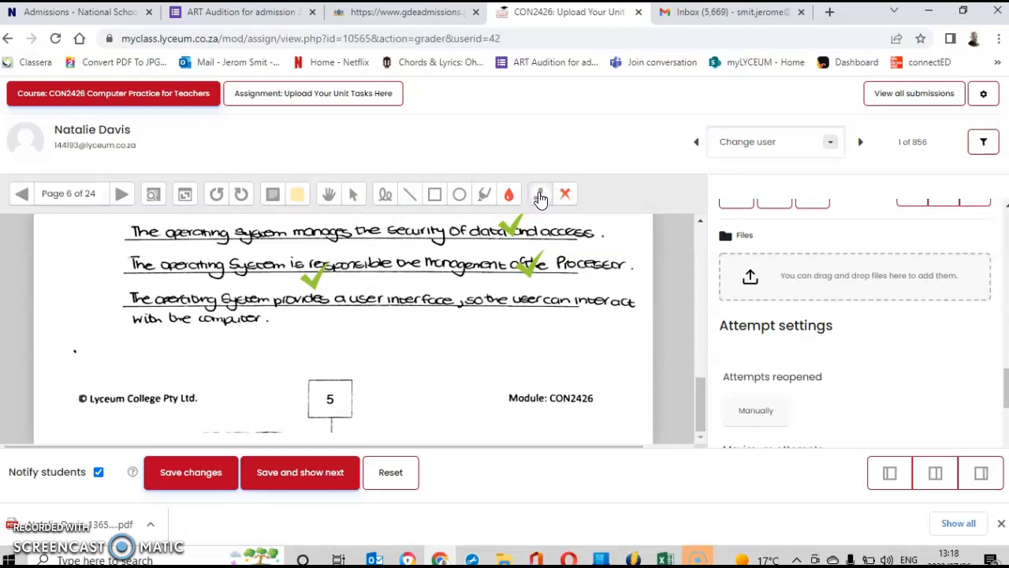
click(540, 196)
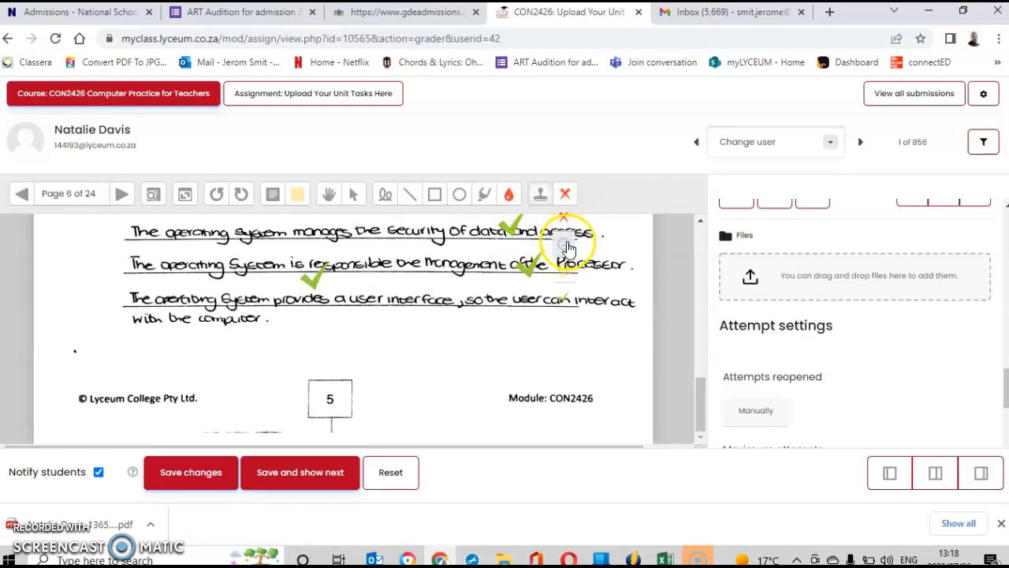
click(565, 277)
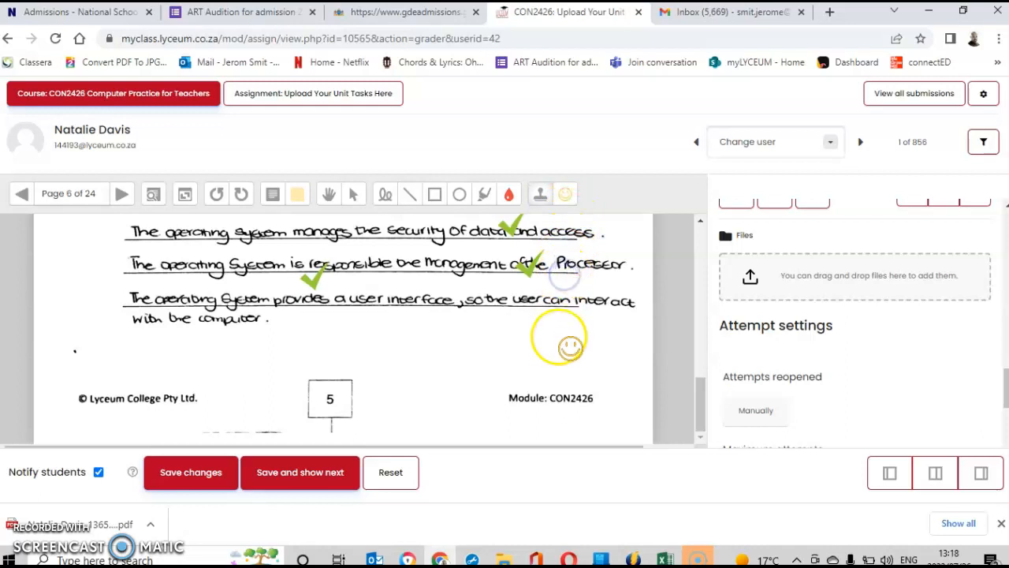
click(534, 347)
click(447, 424)
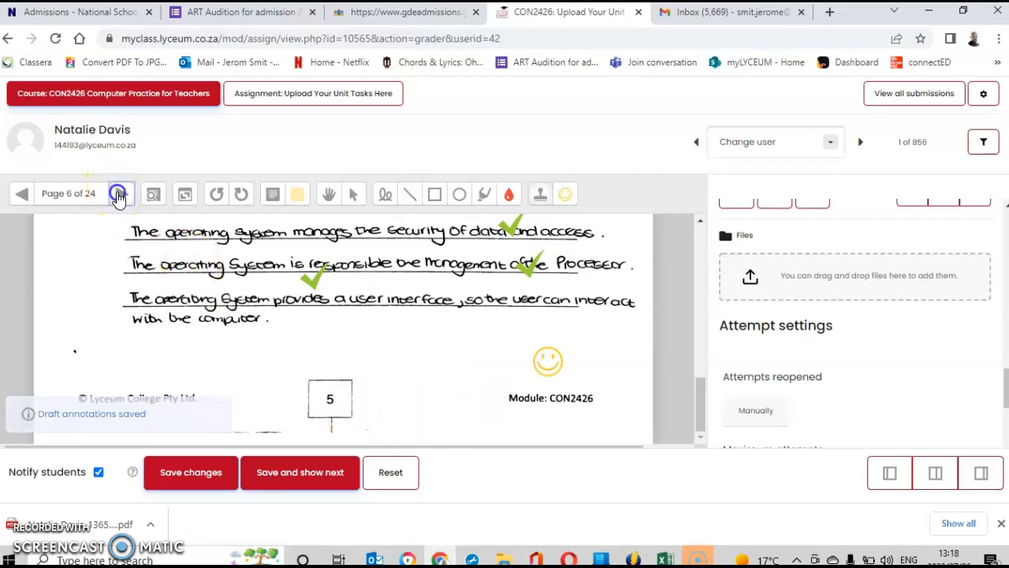
click(121, 194)
Stamp a smiley at the bottom of page 7, go to page 8, and show the stamp choices.
drag(701, 239, 715, 403)
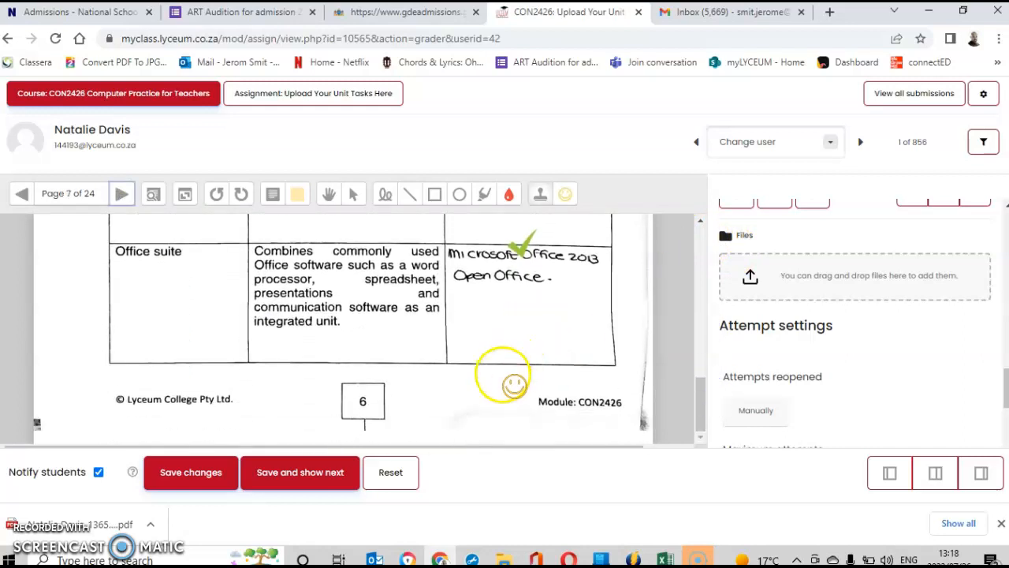
click(648, 355)
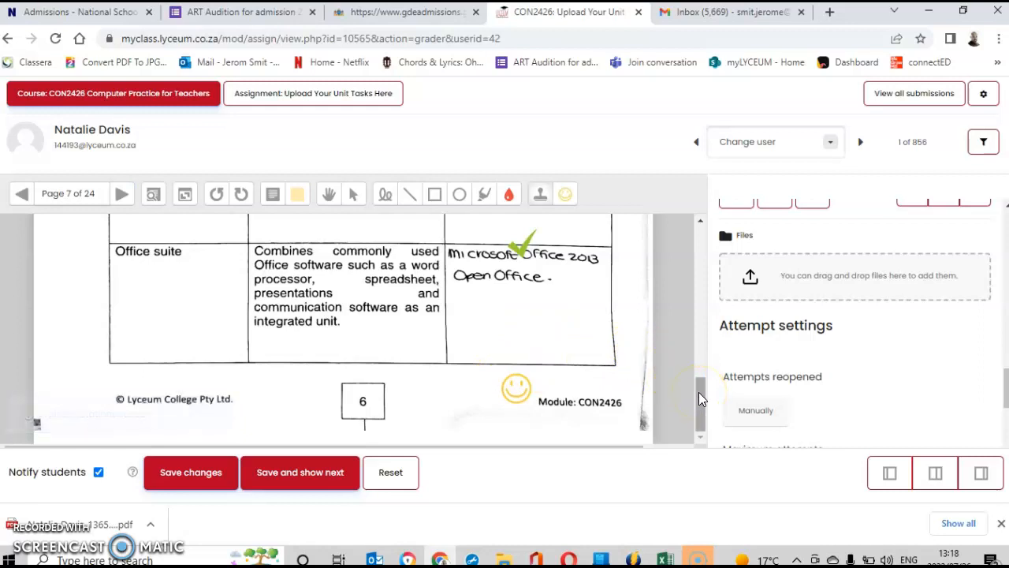
click(122, 194)
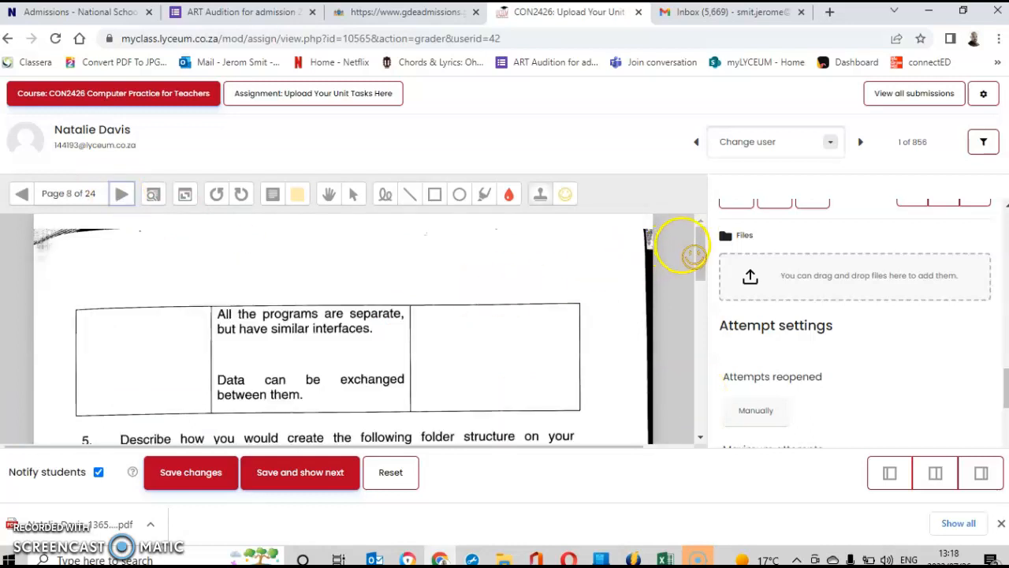
drag(690, 248, 685, 283)
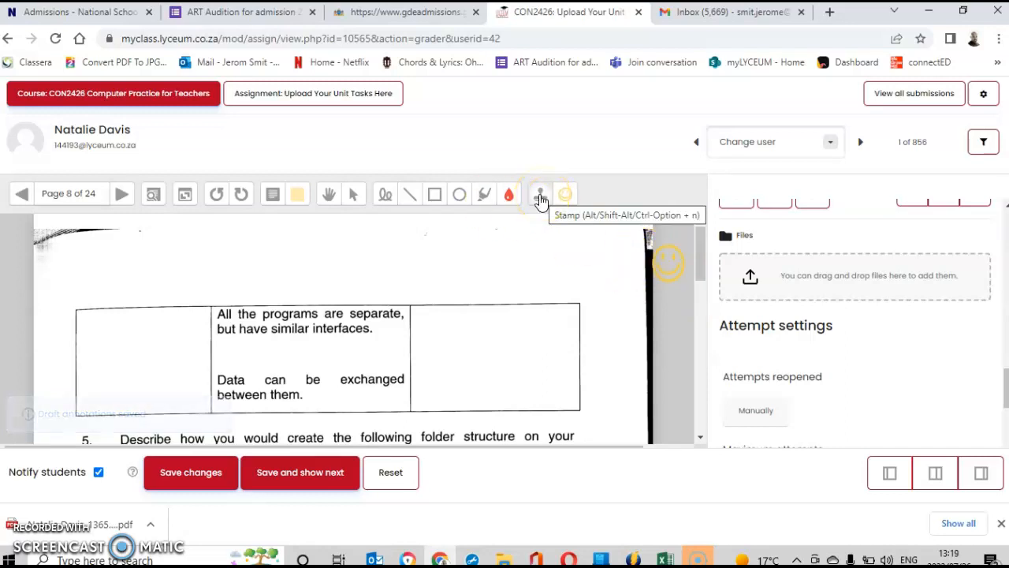
click(563, 197)
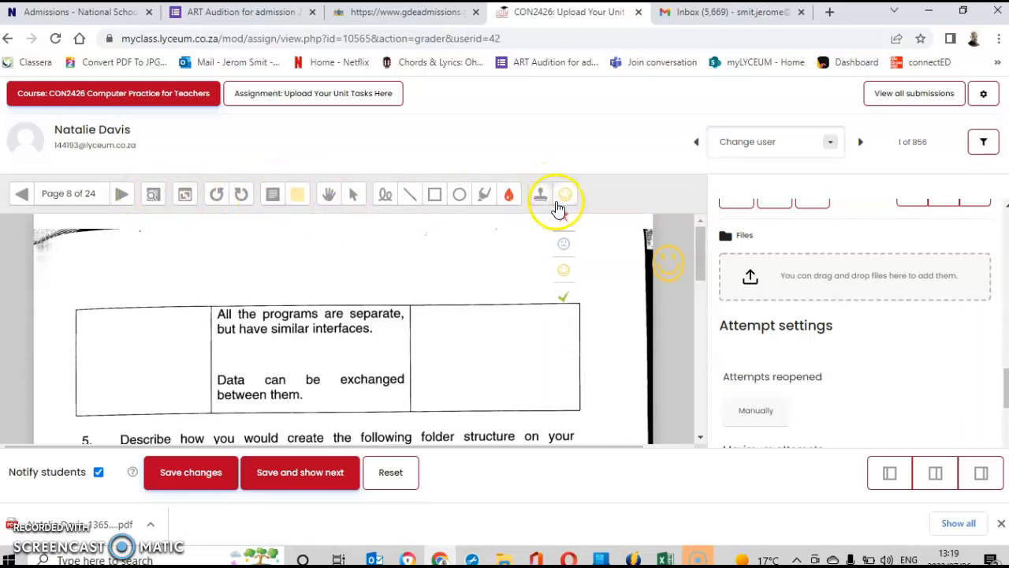
Choose the smiley face as the stamp image.
click(537, 196)
click(561, 196)
click(563, 270)
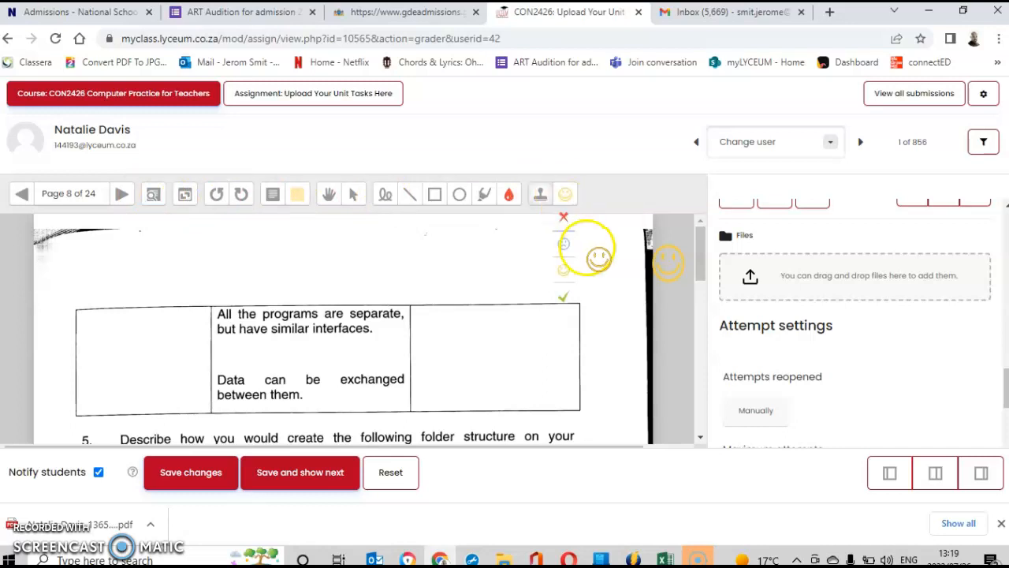
click(482, 196)
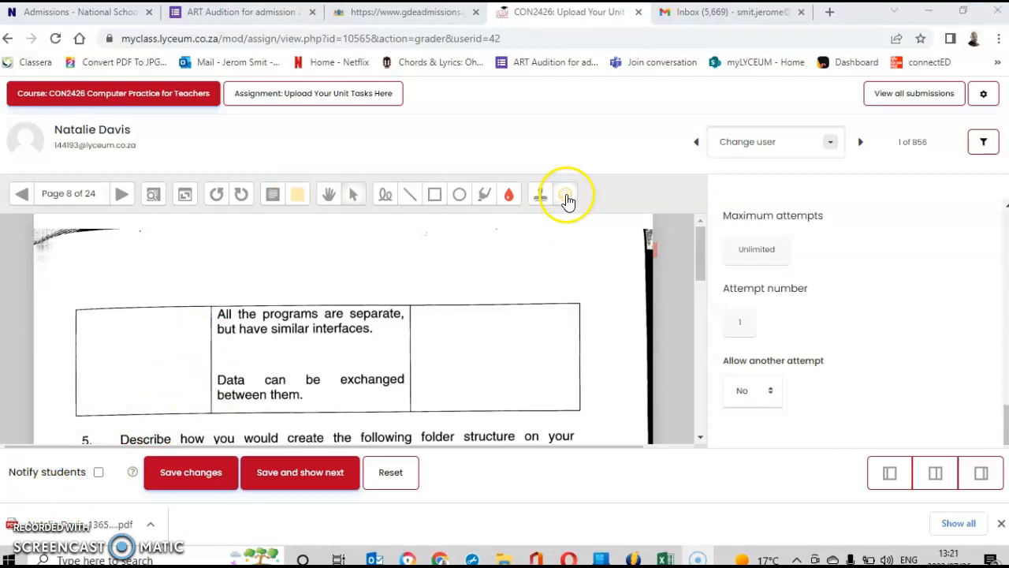
Place a trial smiley beside the table on page 8, then select and delete it.
click(566, 197)
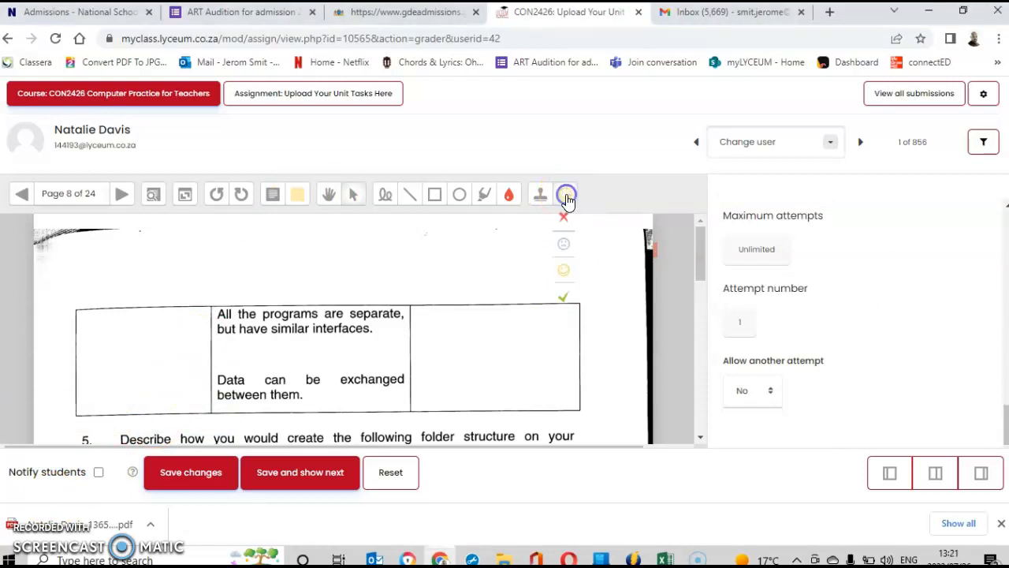
click(563, 268)
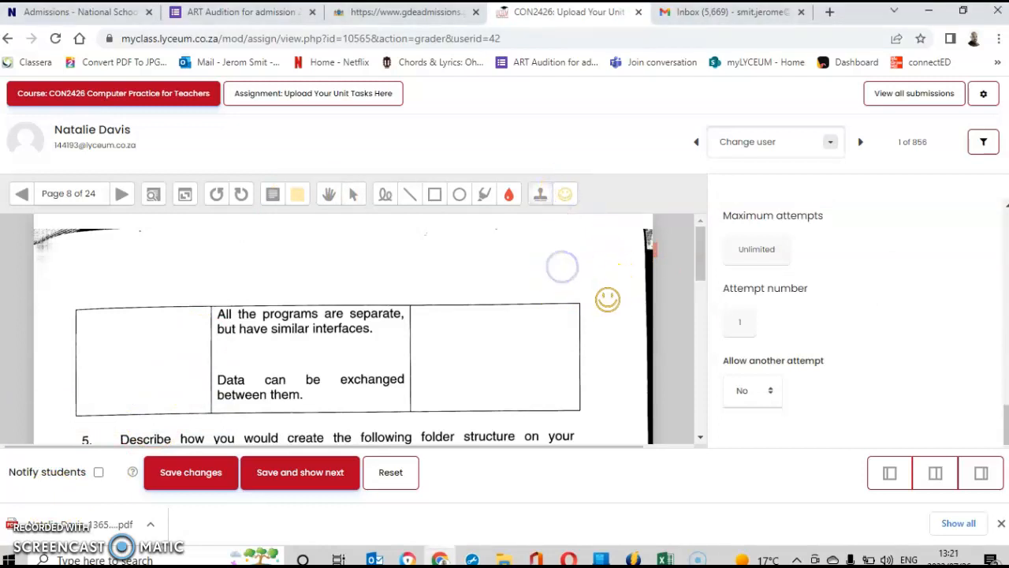
click(595, 288)
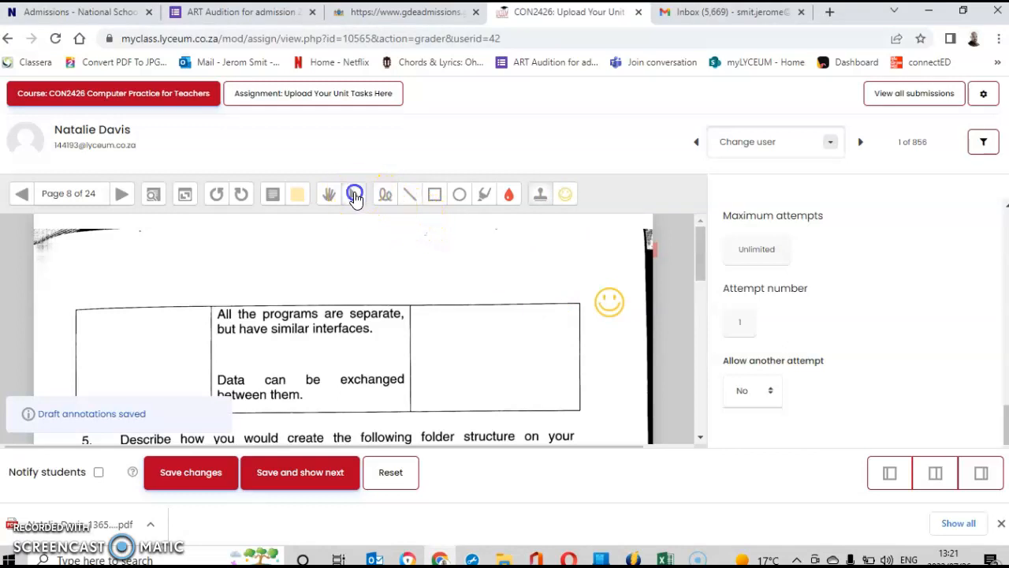
click(355, 195)
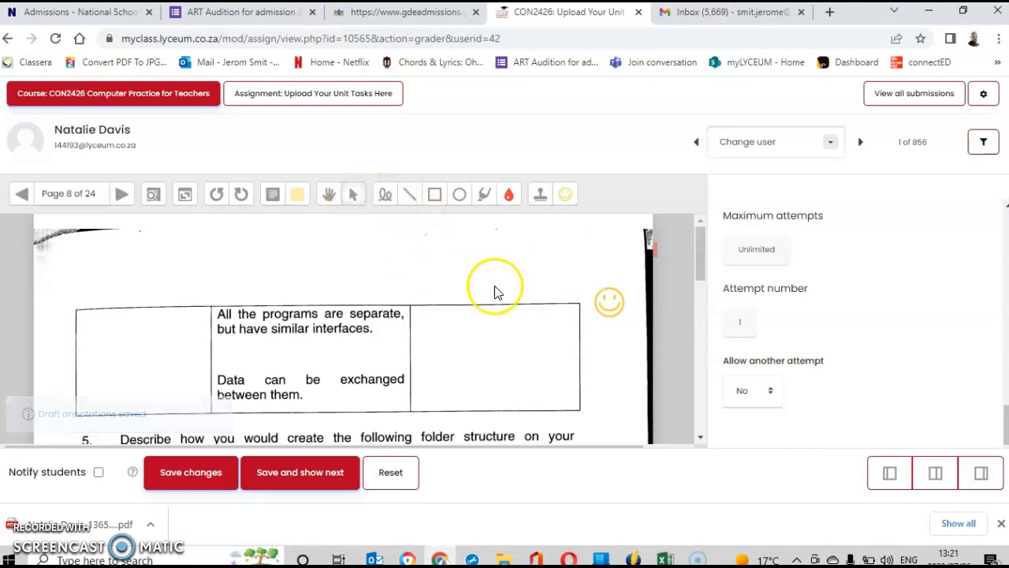
click(609, 302)
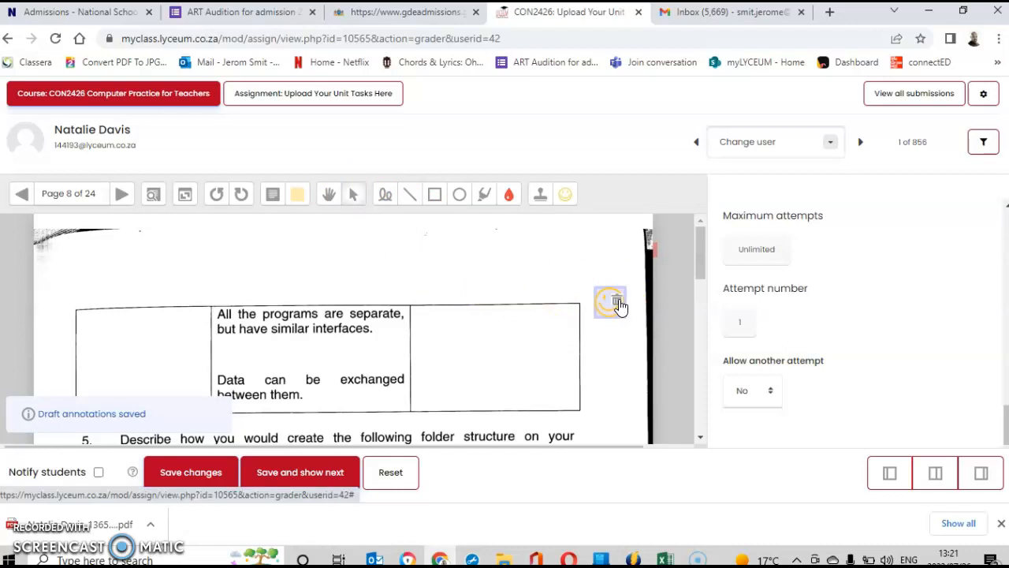
click(618, 306)
click(507, 272)
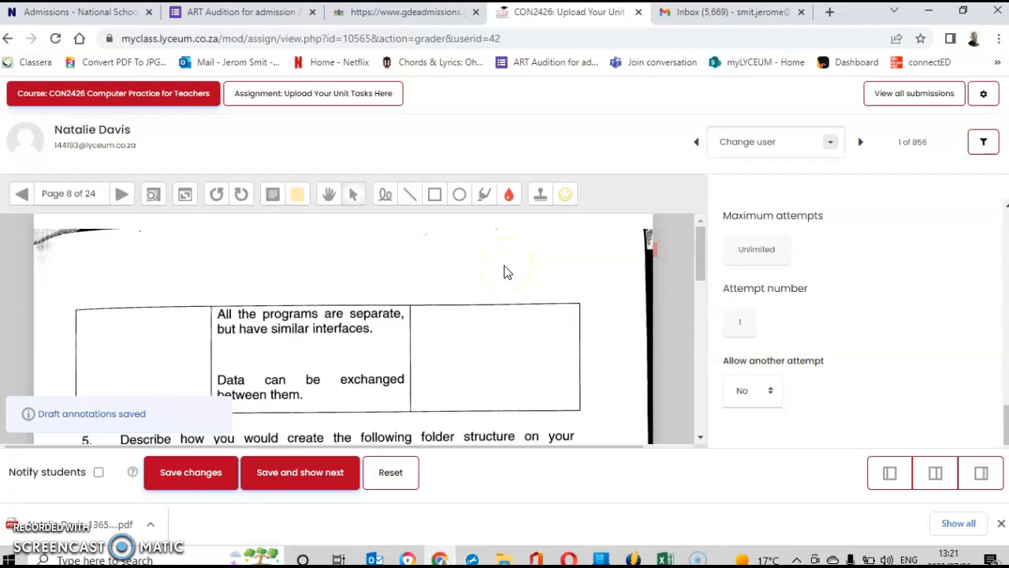
Reselect the smiley stamp, move to page 9, and stamp below answer 9.
drag(702, 244, 706, 402)
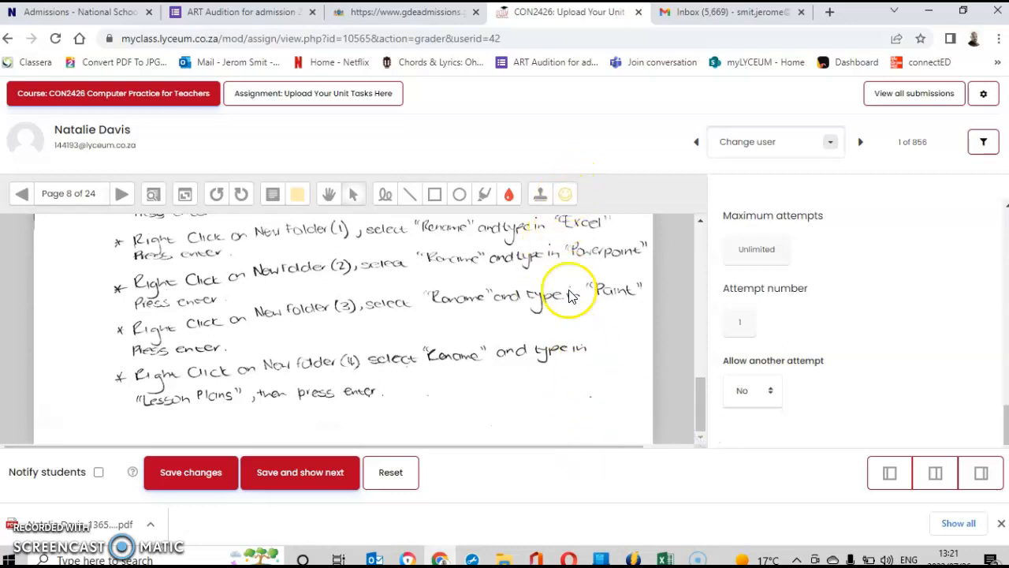
click(565, 197)
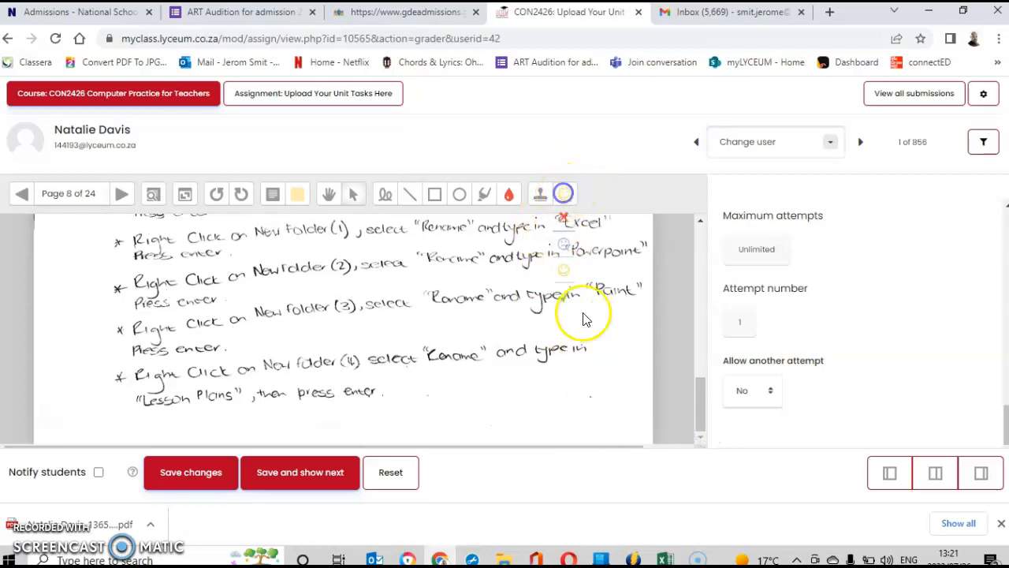
click(565, 274)
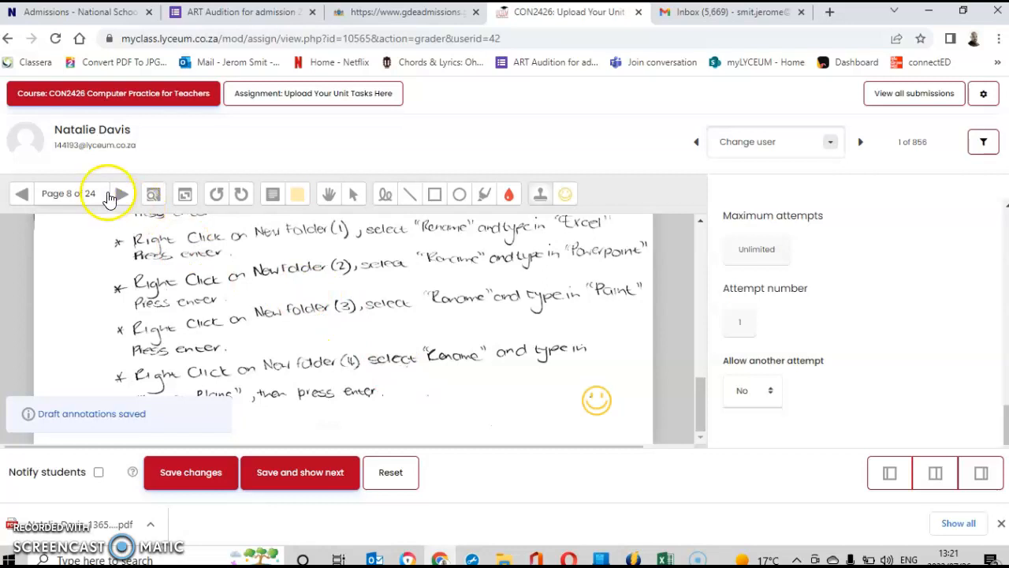
click(121, 193)
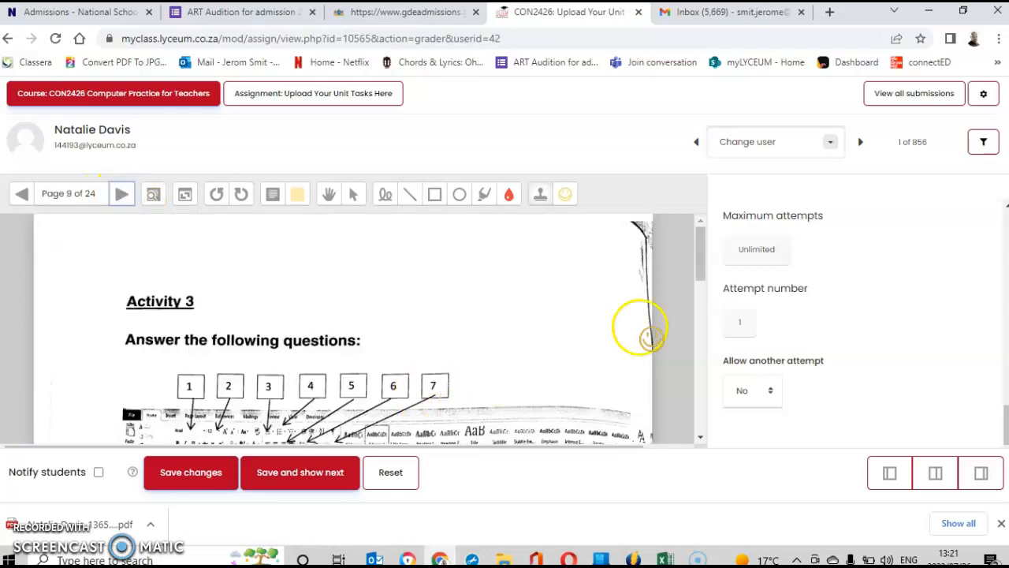
drag(697, 239, 719, 394)
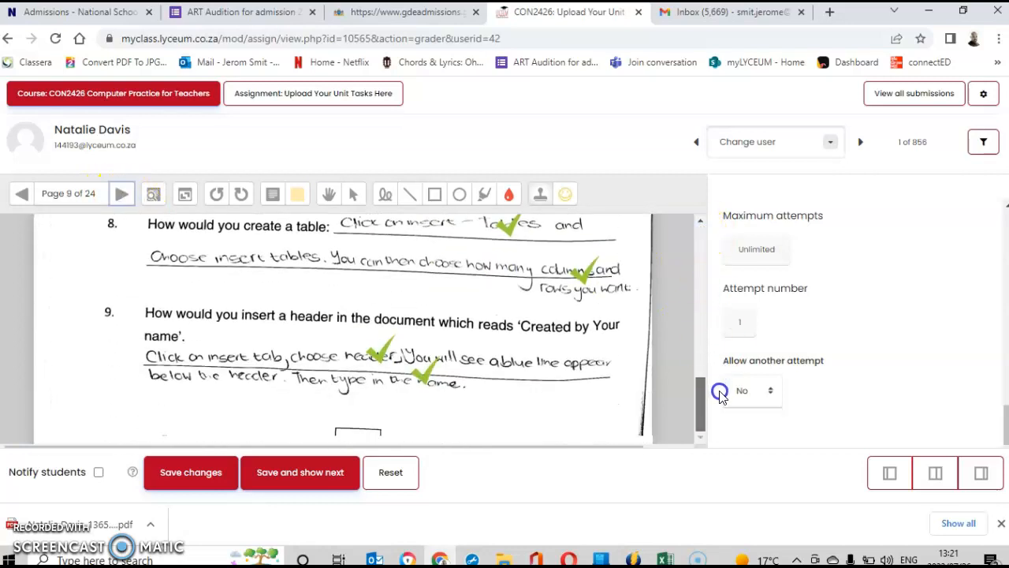
click(586, 417)
Stamp smileys near the bottoms of pages 10, 11 and 12.
click(122, 193)
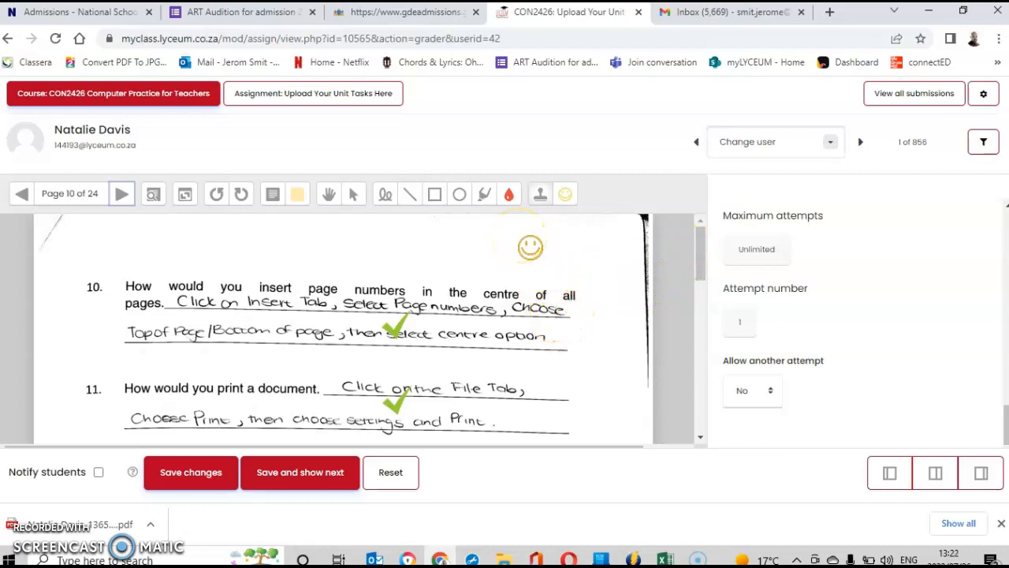
drag(697, 264, 712, 392)
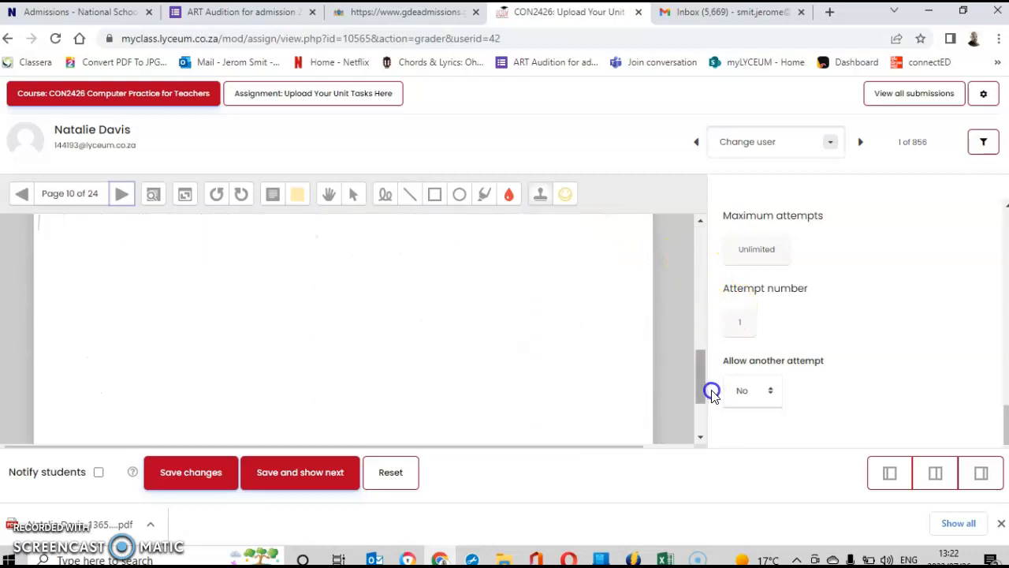
click(588, 364)
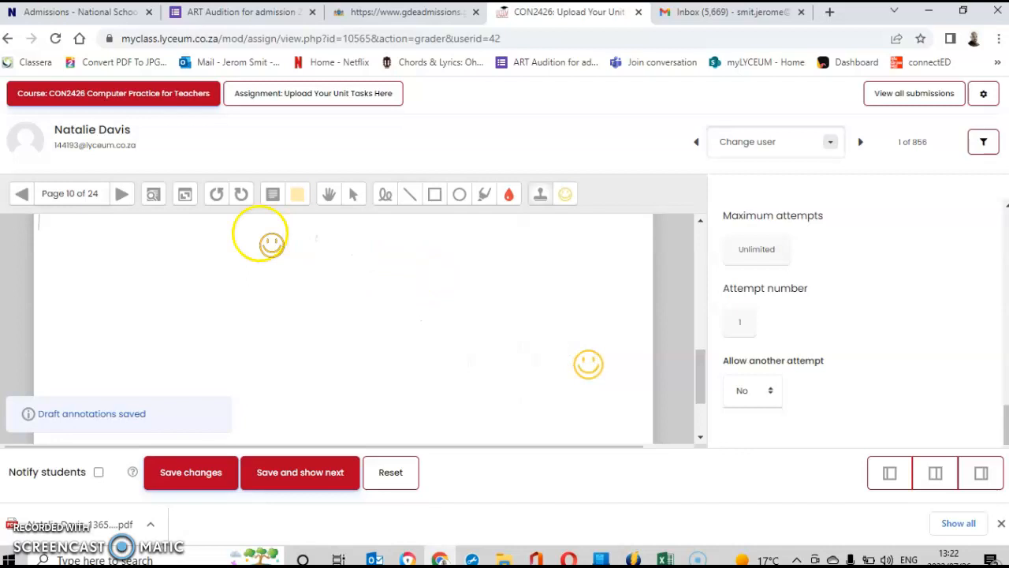
click(126, 195)
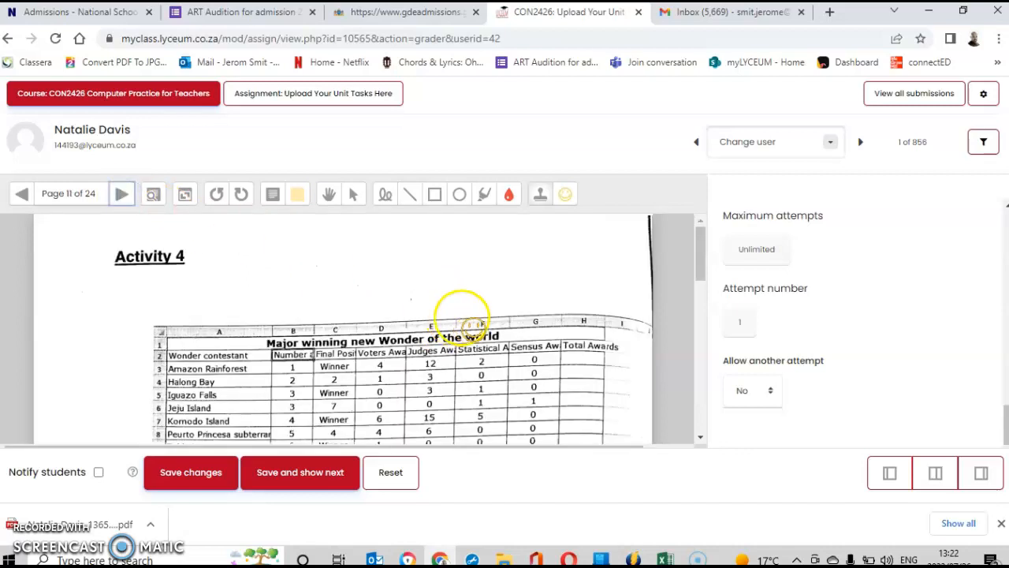
drag(705, 256, 696, 418)
click(611, 398)
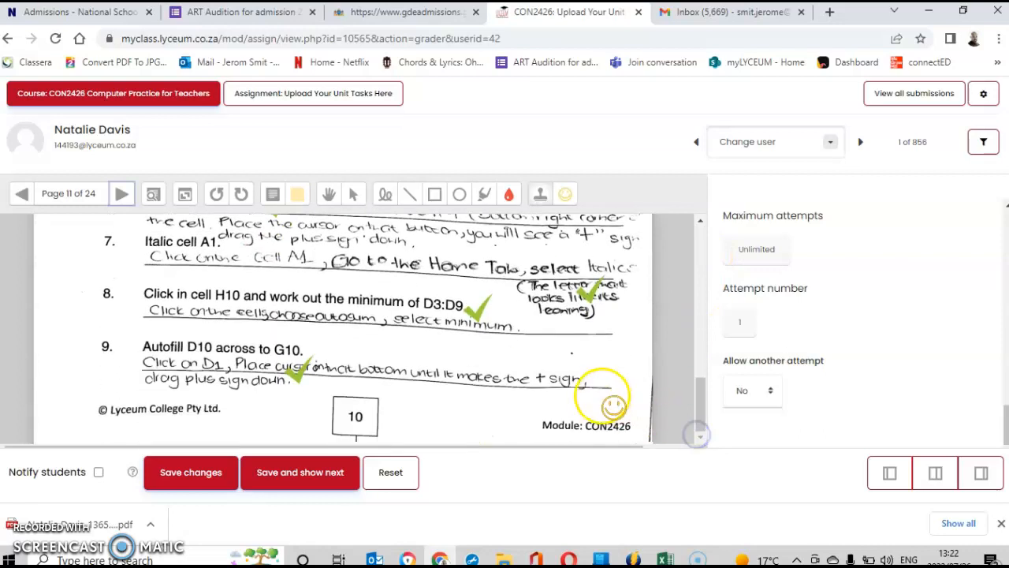
click(121, 194)
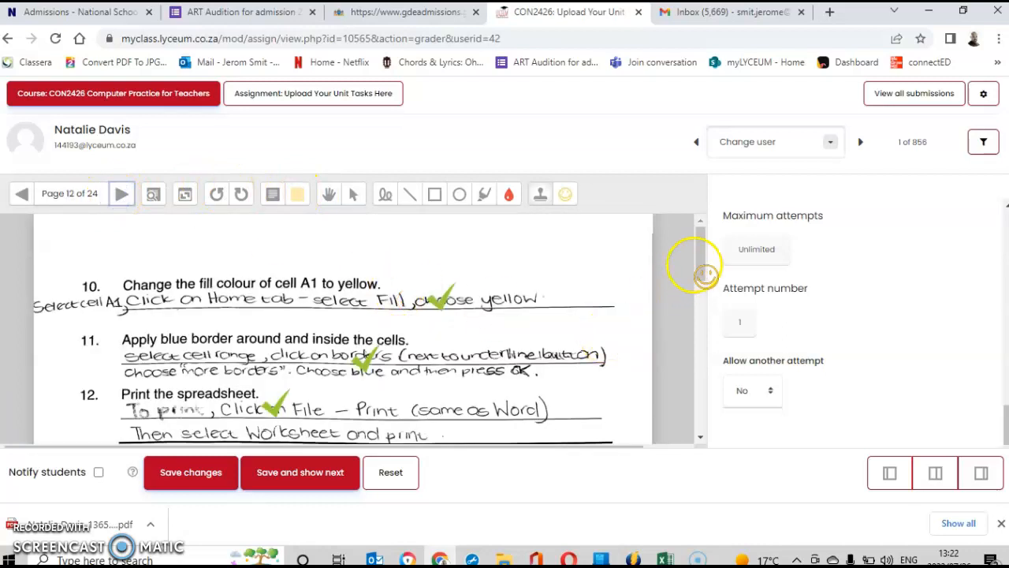
drag(698, 253, 691, 416)
click(575, 387)
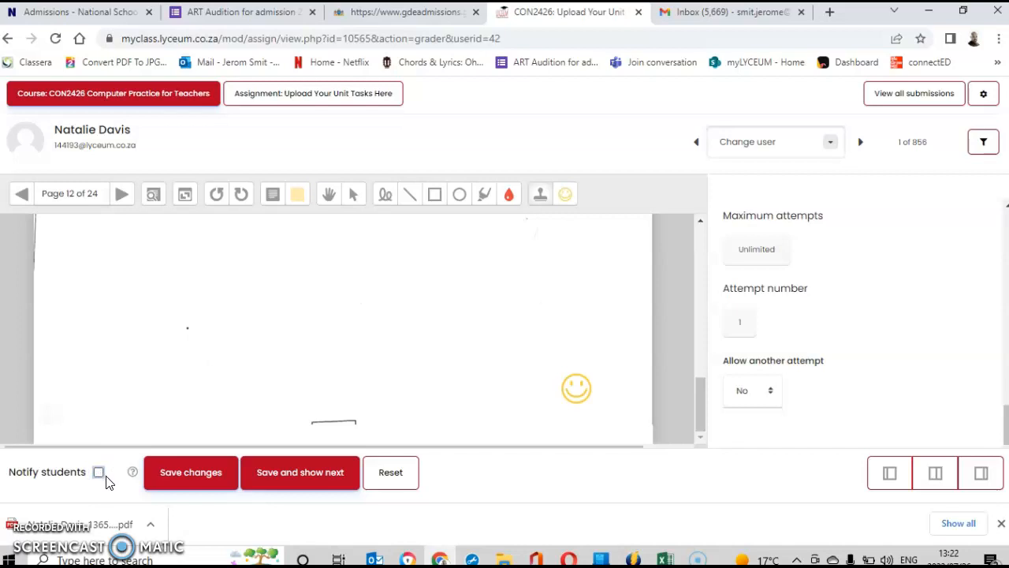
click(96, 472)
Stamp smileys below question 3 on page 13 and near the footer of page 14.
click(121, 195)
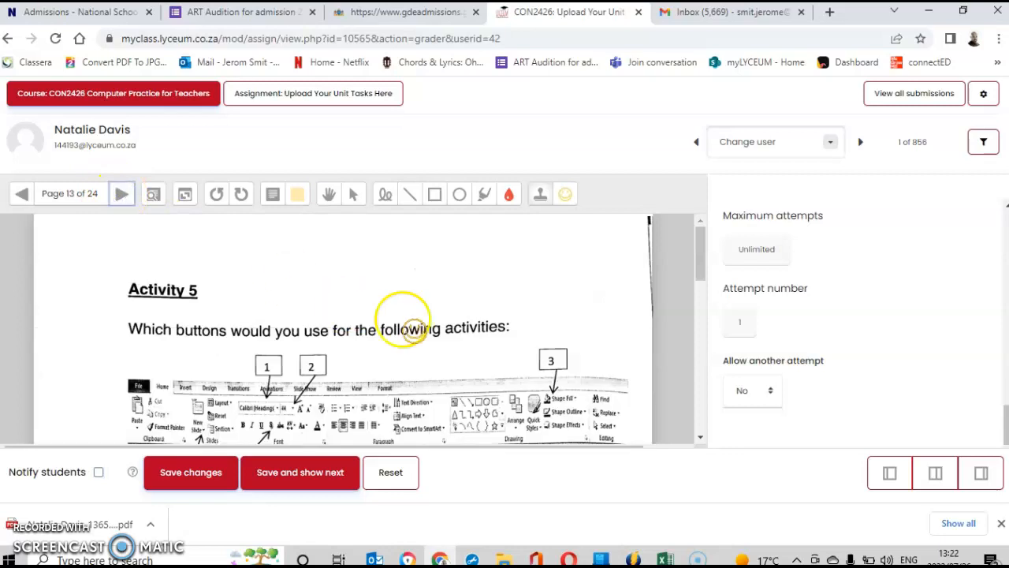
drag(702, 257, 716, 429)
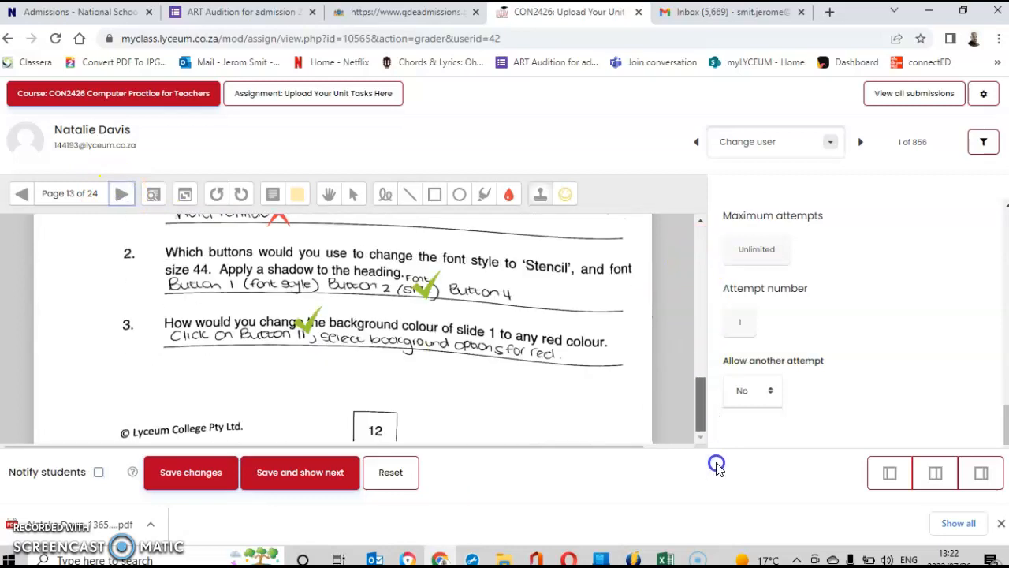
click(595, 401)
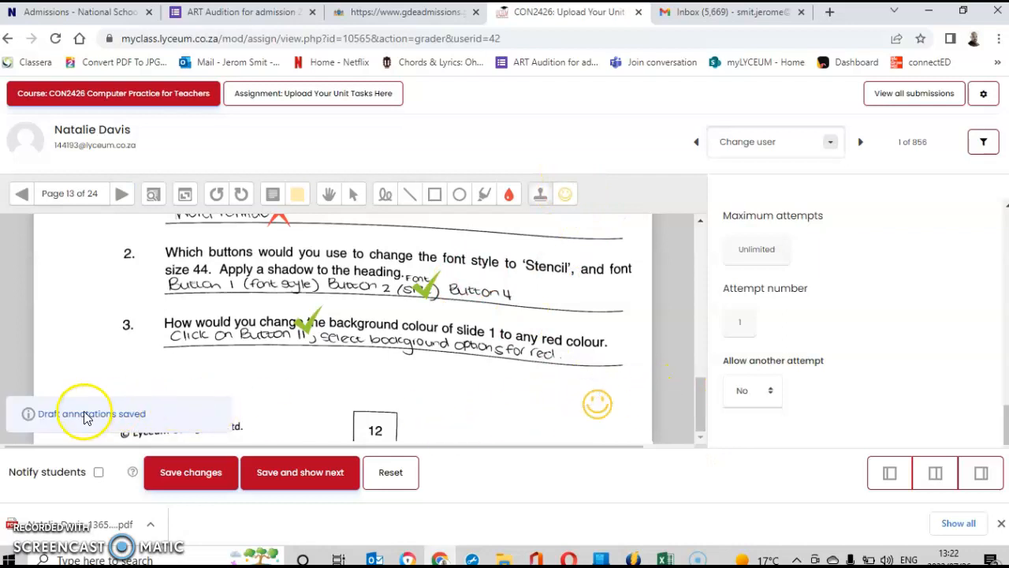
click(120, 195)
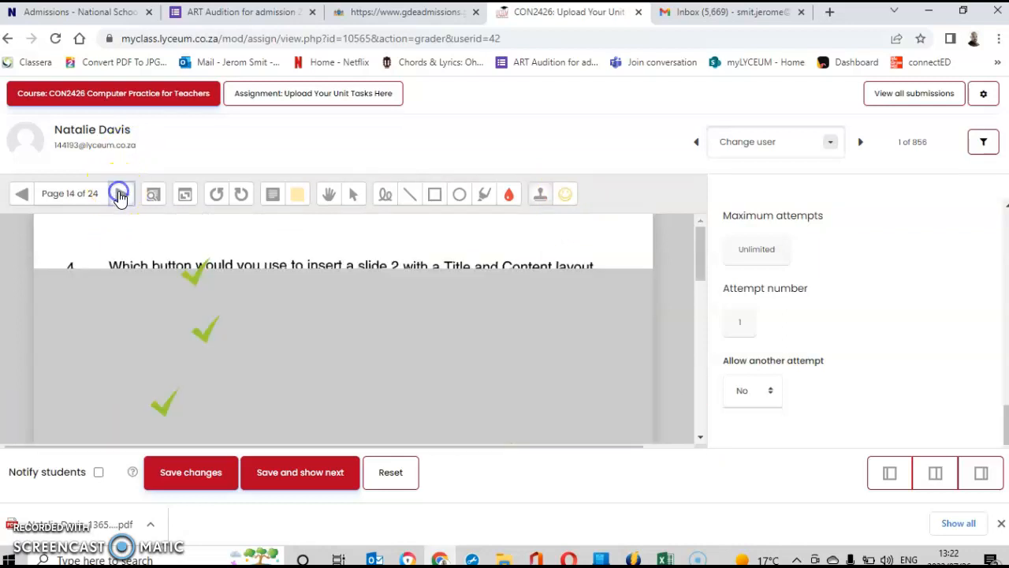
drag(697, 242, 708, 403)
click(593, 350)
click(422, 295)
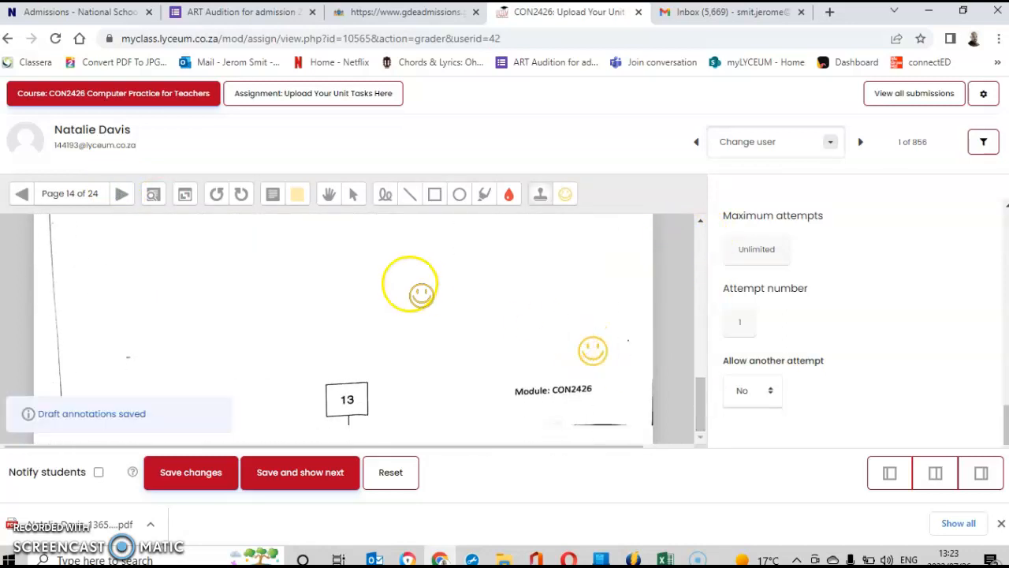
Stamp a smiley near the bottom of page 15, then advance to page 16 with Activity 7.
click(120, 193)
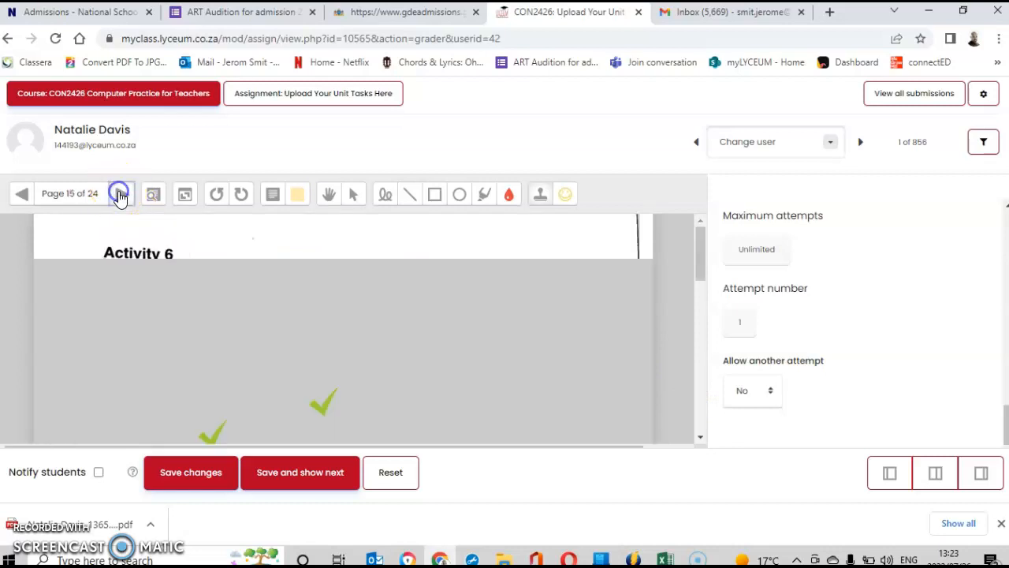
drag(704, 264, 704, 421)
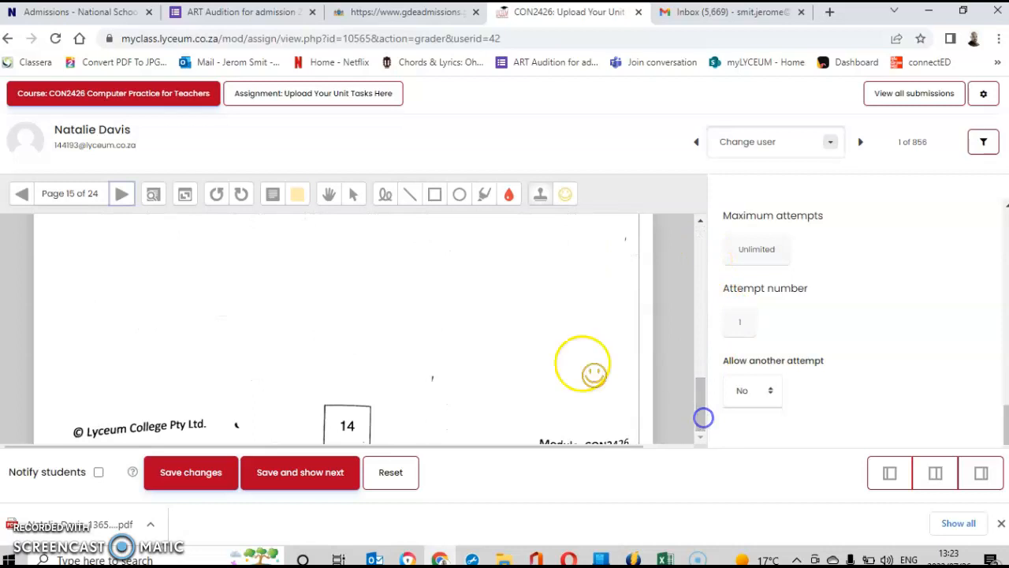
click(544, 355)
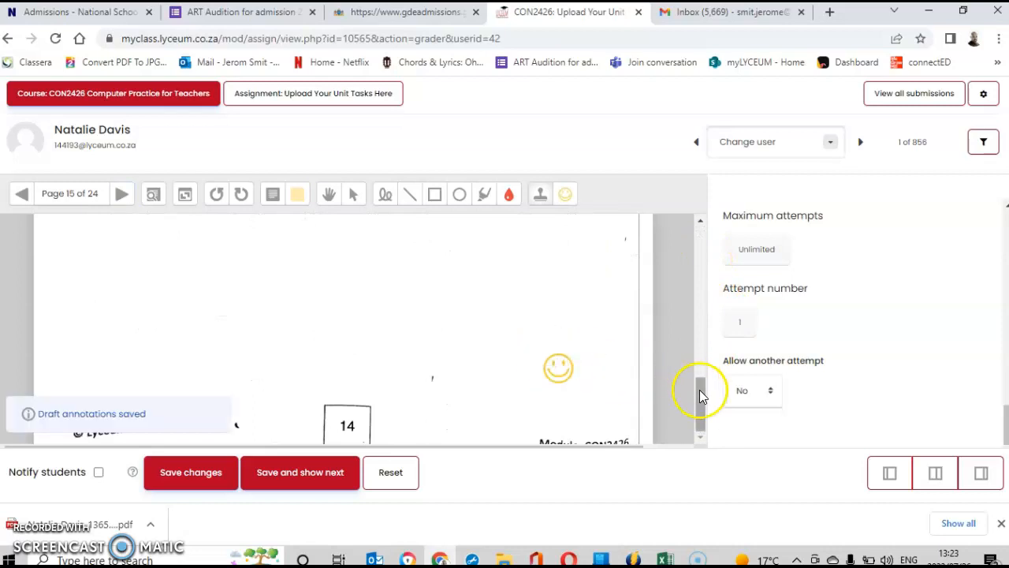
drag(701, 404, 694, 228)
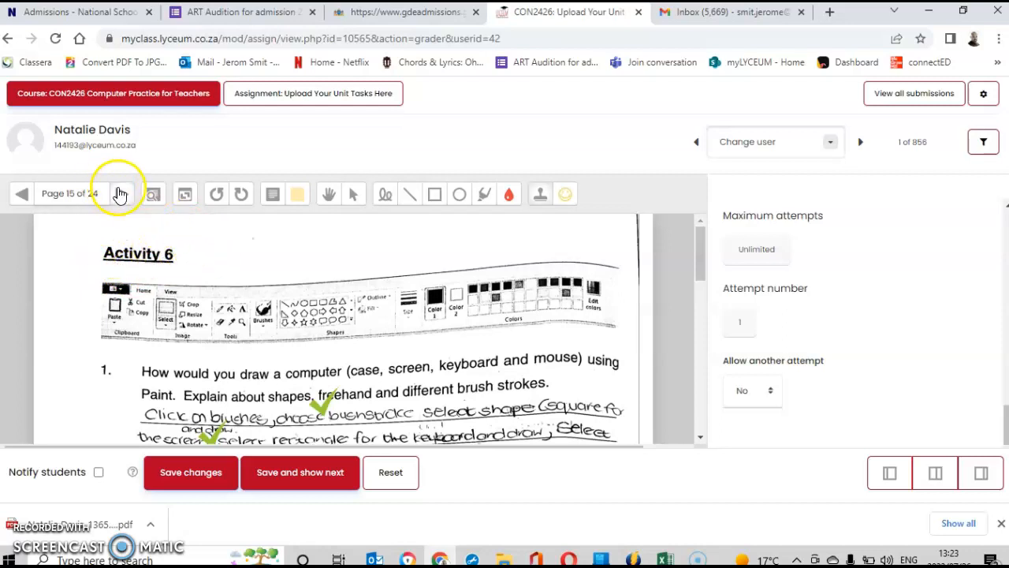
click(120, 193)
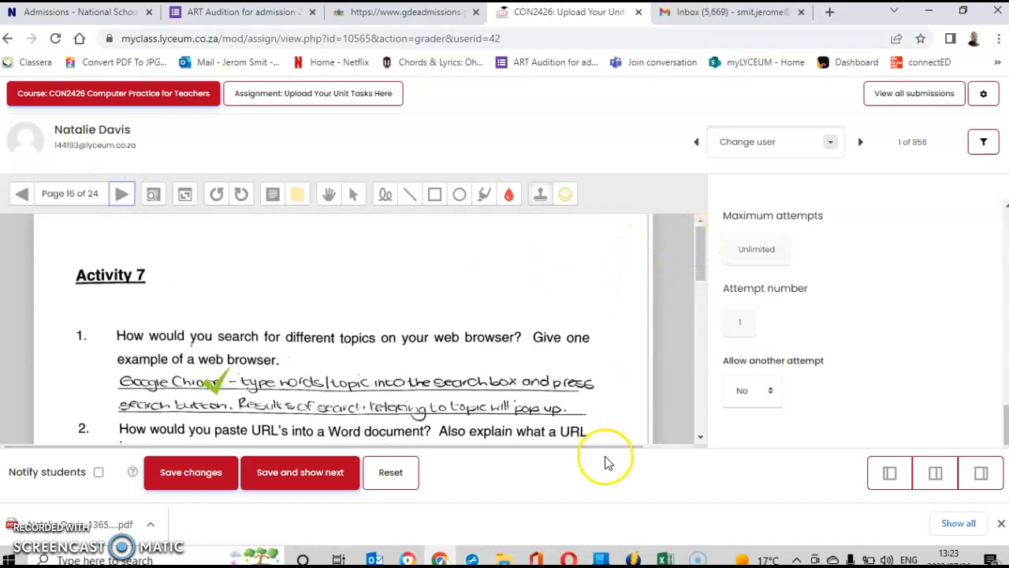
Bring the Con 2426 Rubric Auto workbook forward in Excel and open its File backstage.
click(666, 558)
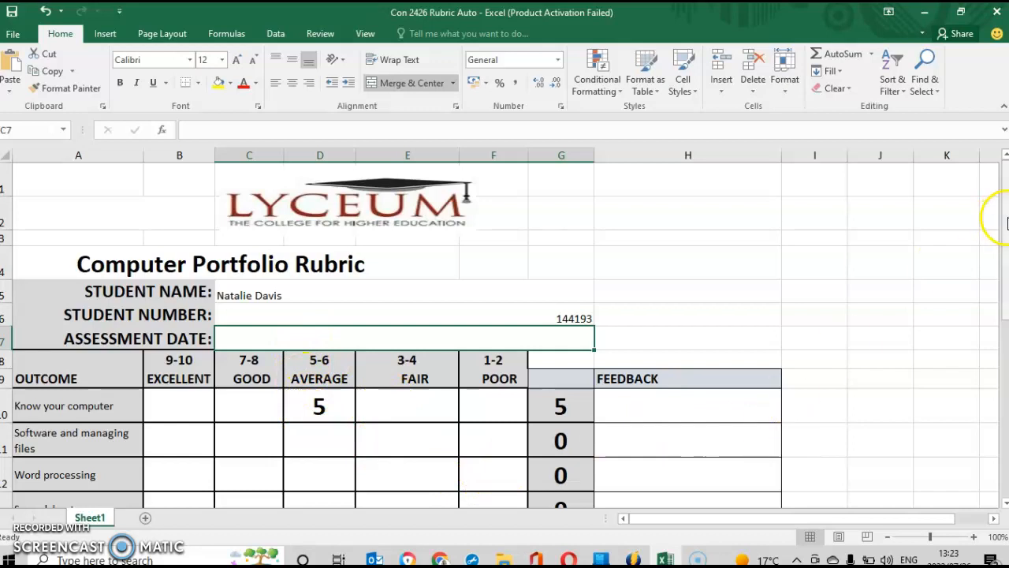
drag(1006, 221, 1005, 216)
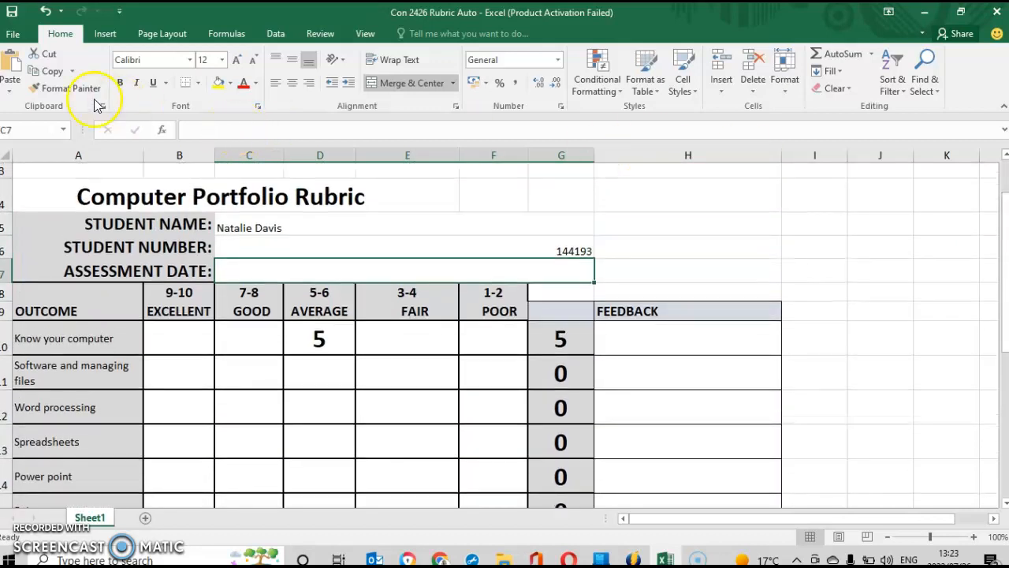
click(14, 35)
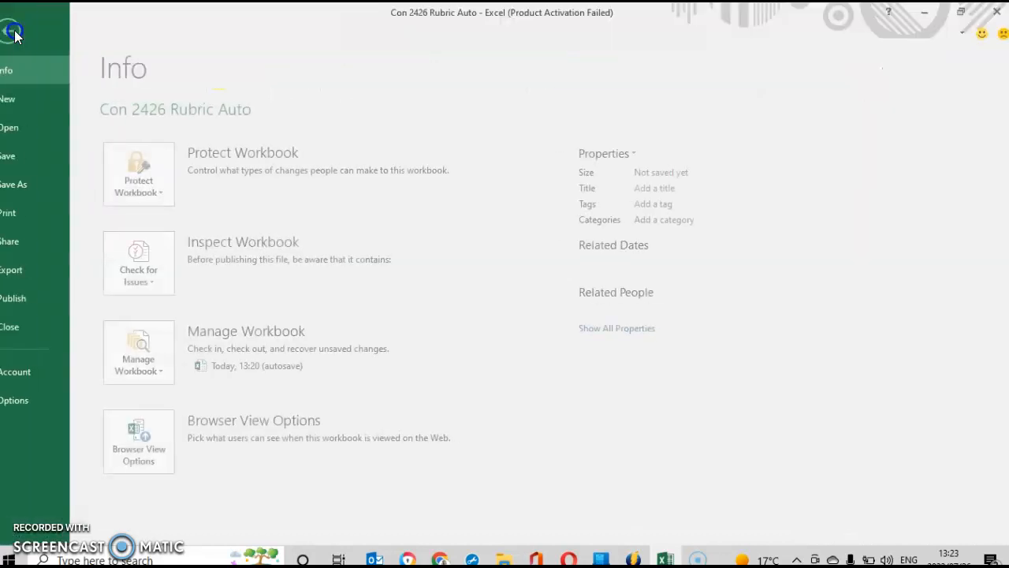
Save the rubric as a new workbook in Downloads named with the student's name and student number.
click(37, 184)
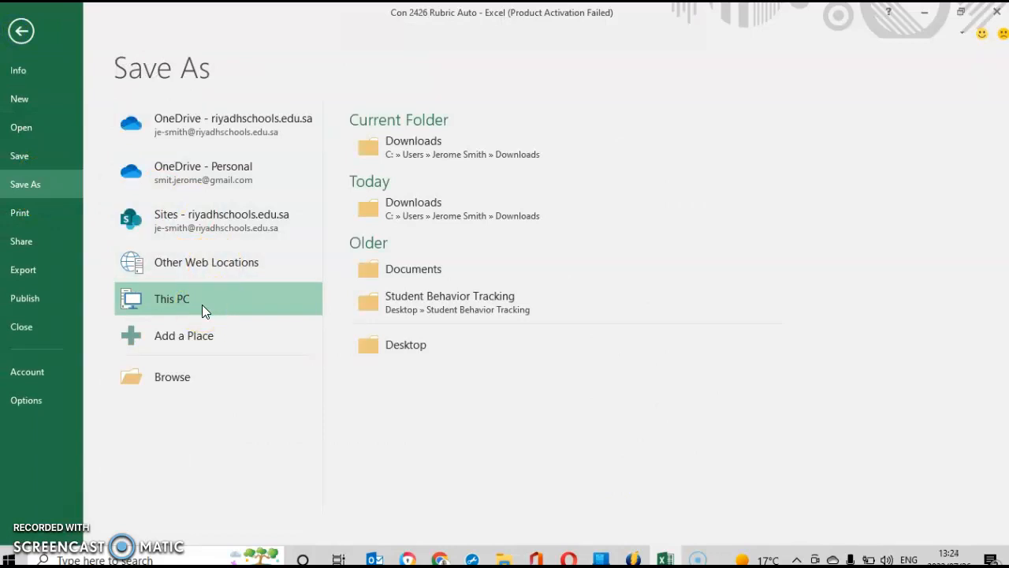
click(183, 383)
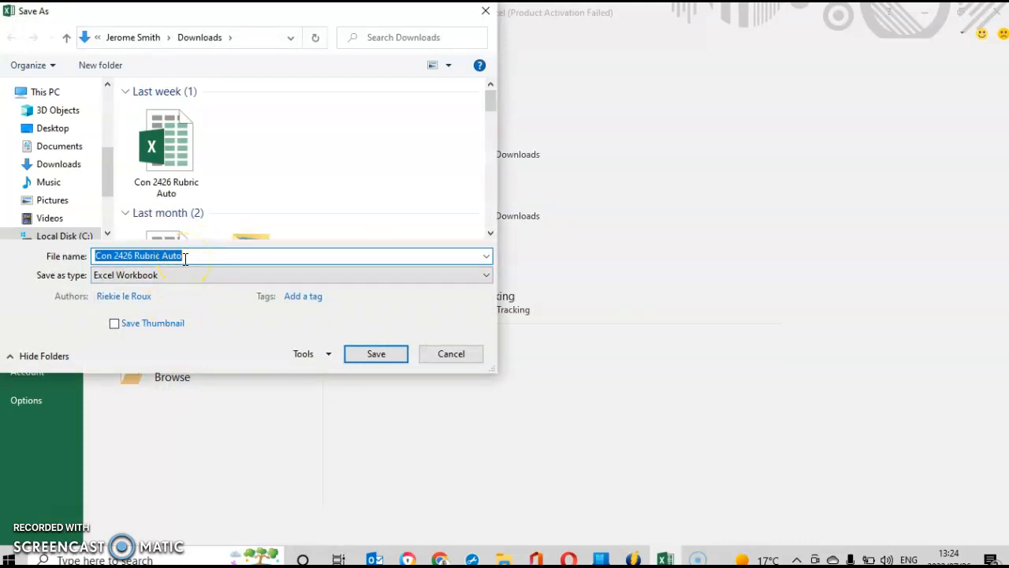
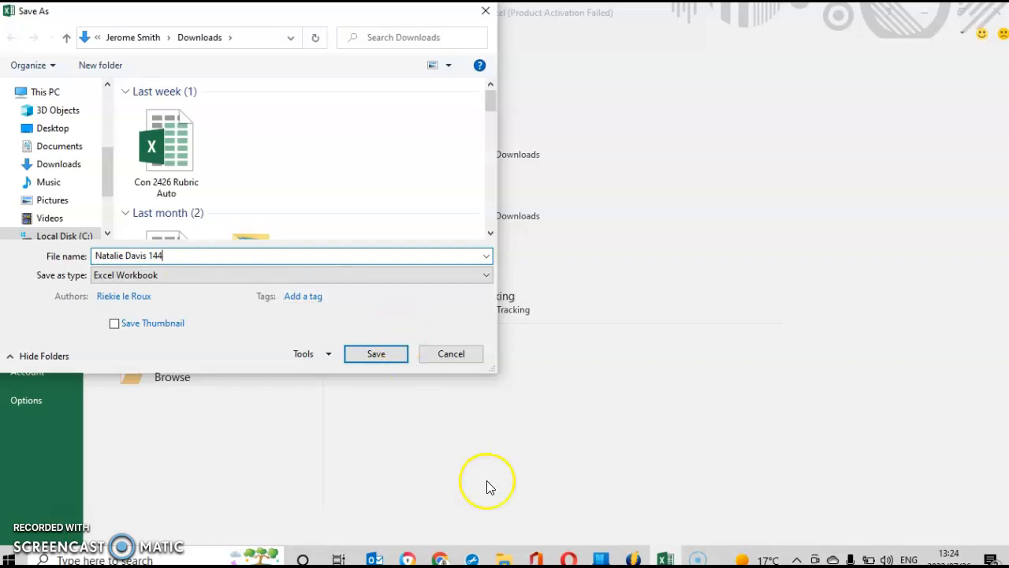
mouse_move(440, 560)
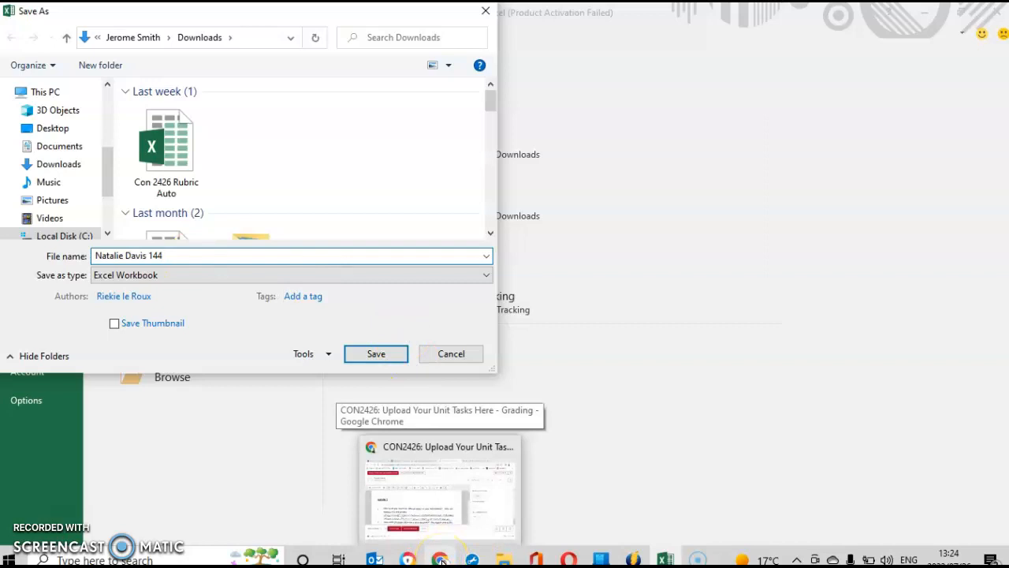
click(441, 561)
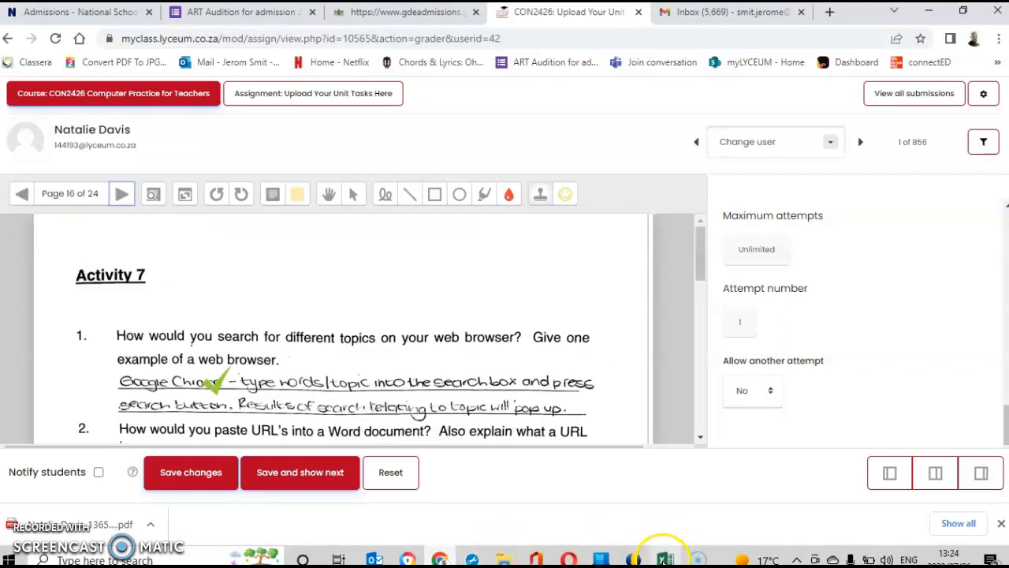
click(665, 559)
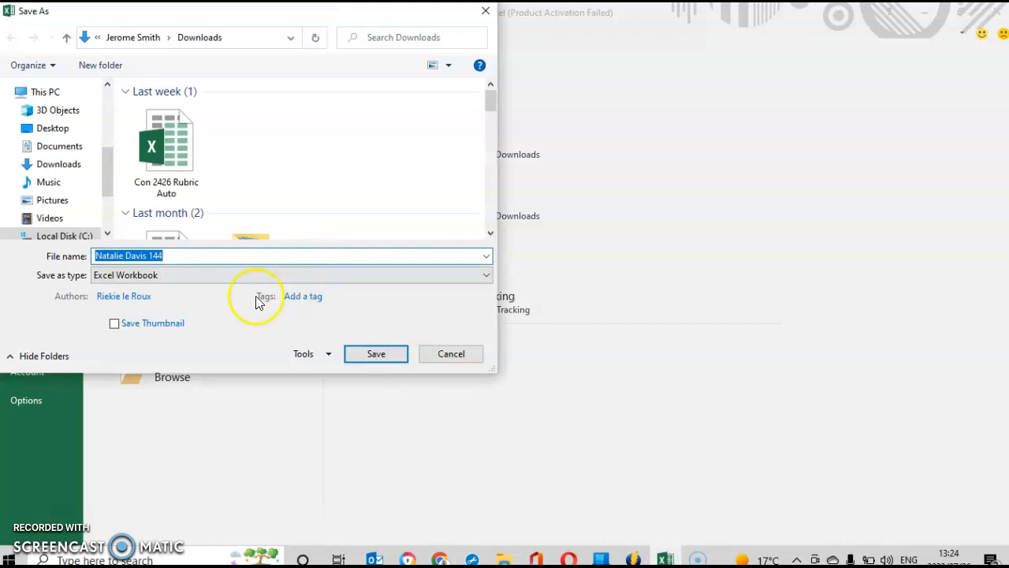
click(165, 253)
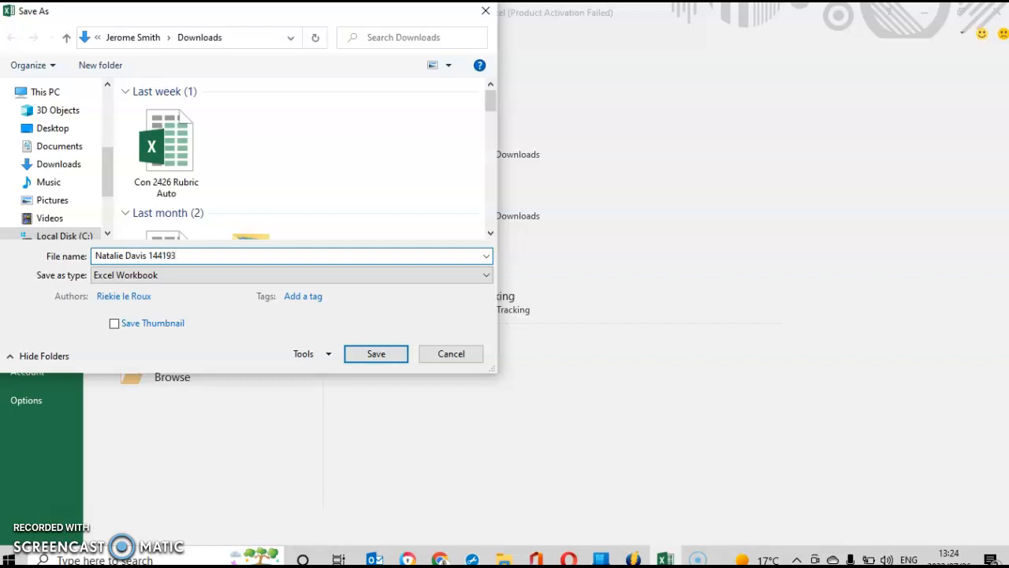
click(382, 353)
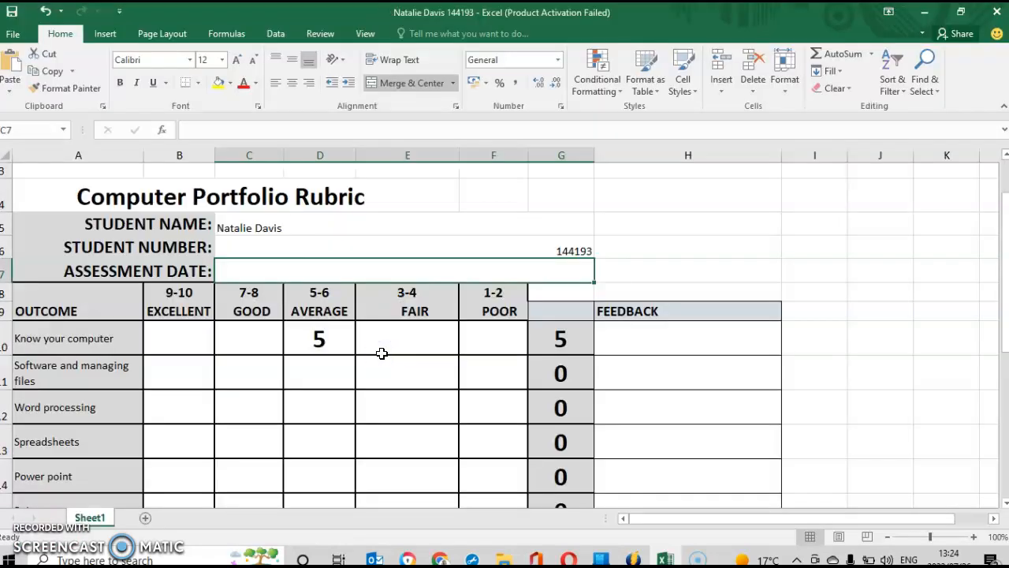
Minimize Excel and scroll the grader panel to the empty Feedback files area.
click(927, 12)
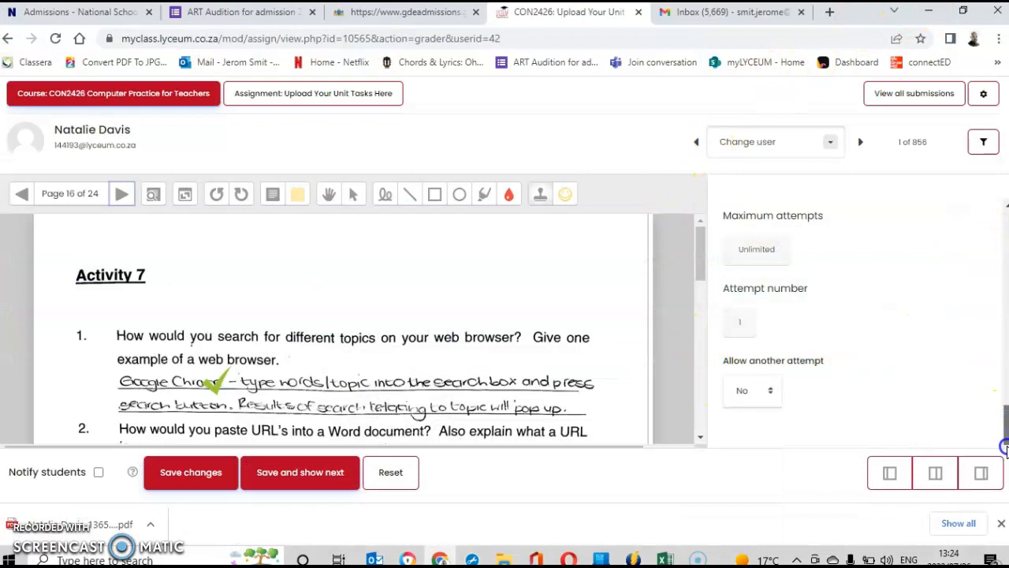
drag(1006, 418, 1005, 390)
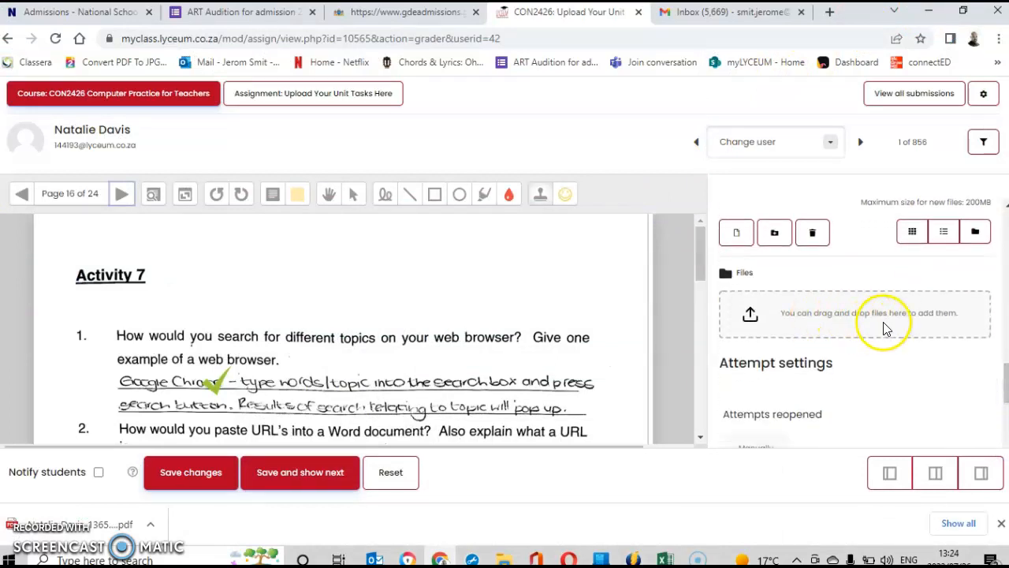
click(791, 314)
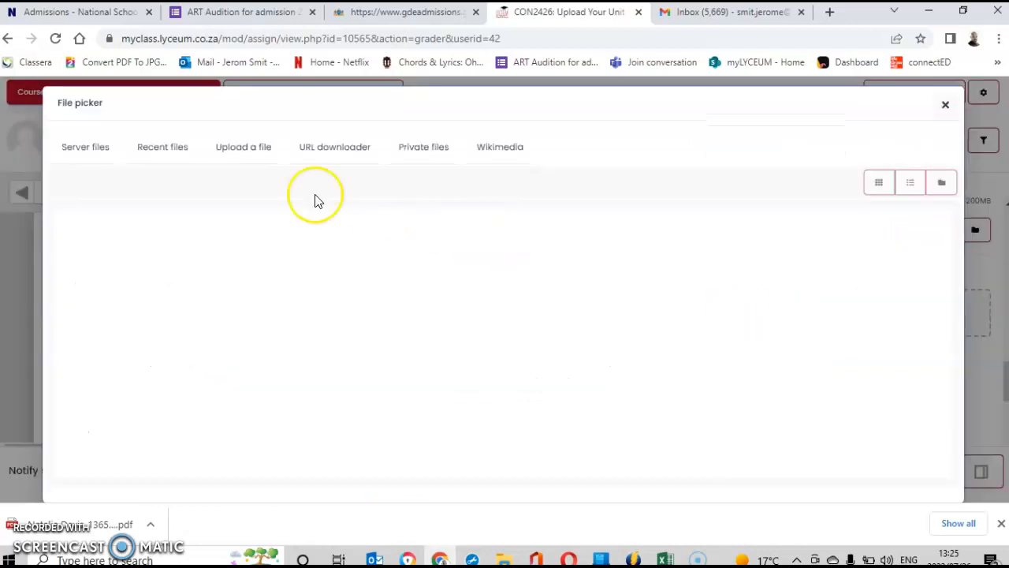
click(237, 154)
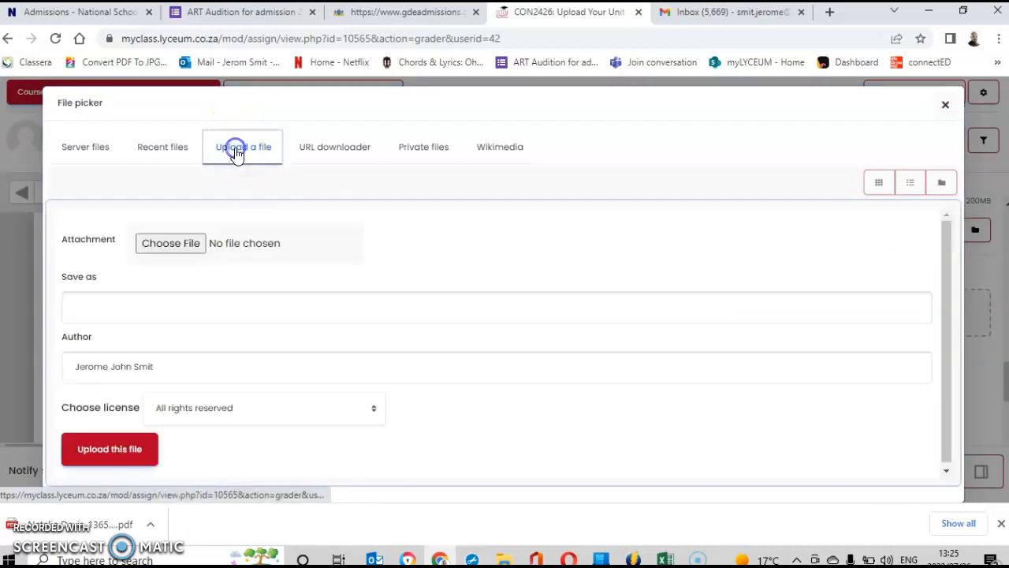
click(174, 245)
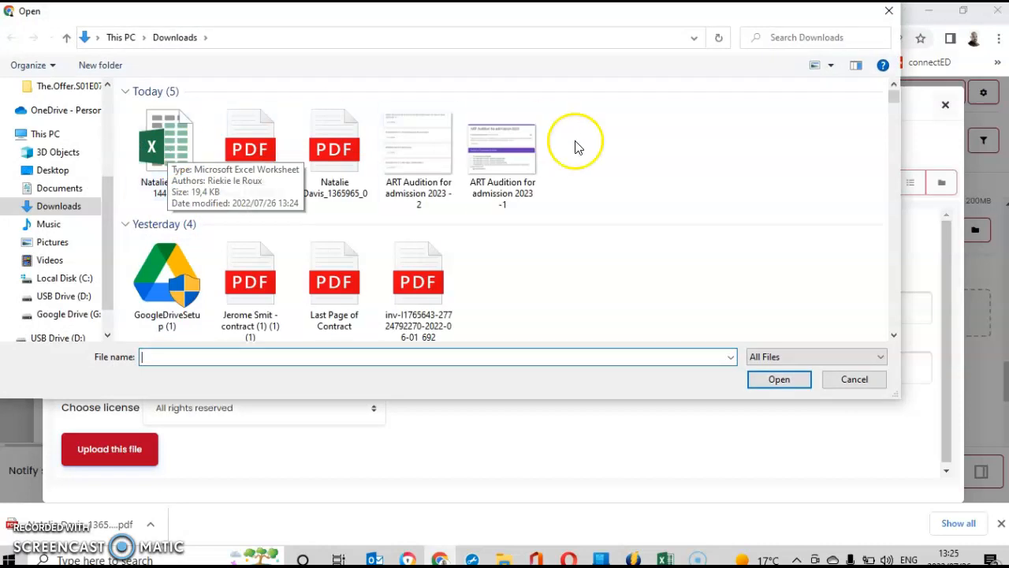
click(888, 12)
click(675, 226)
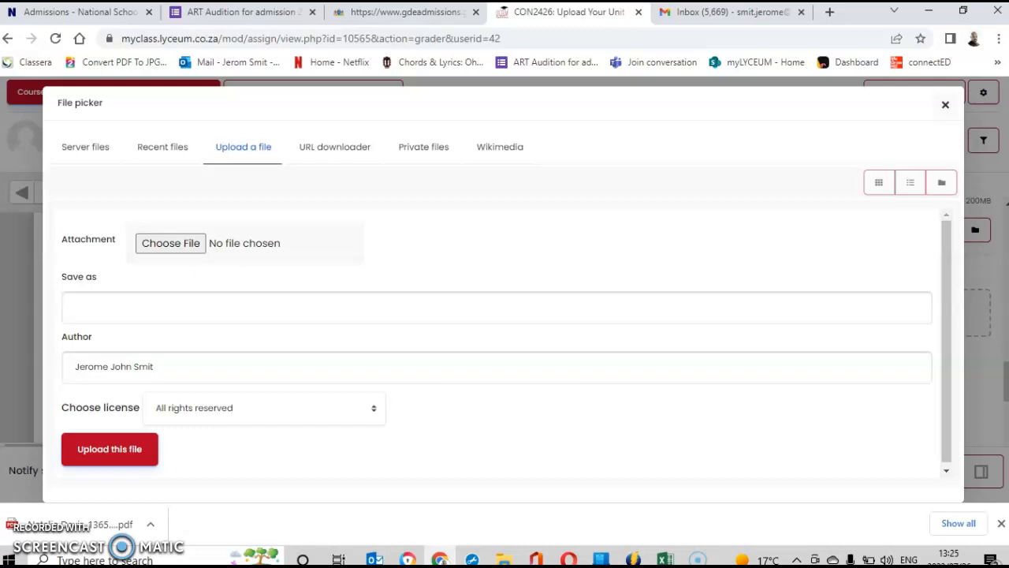
click(945, 106)
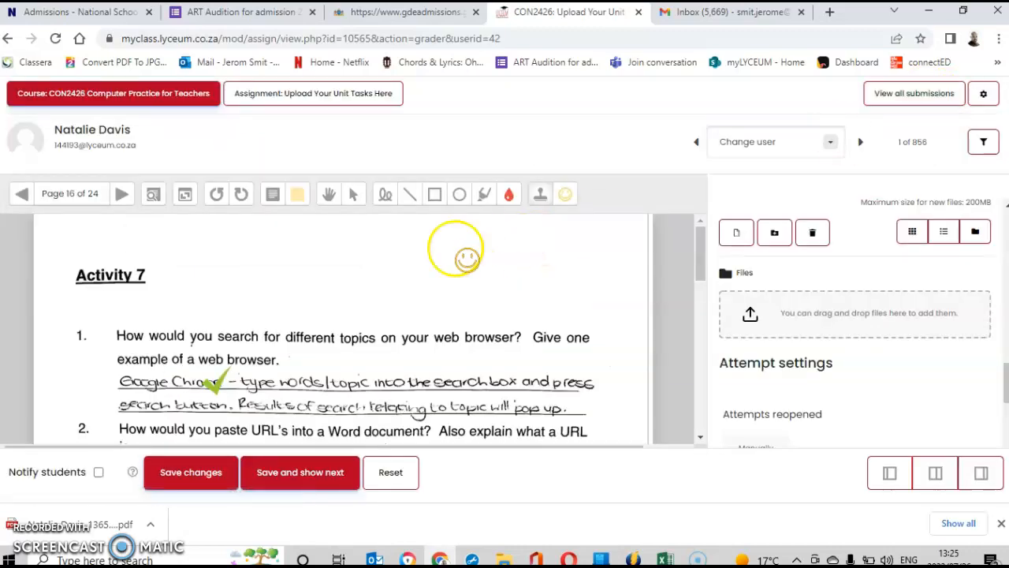